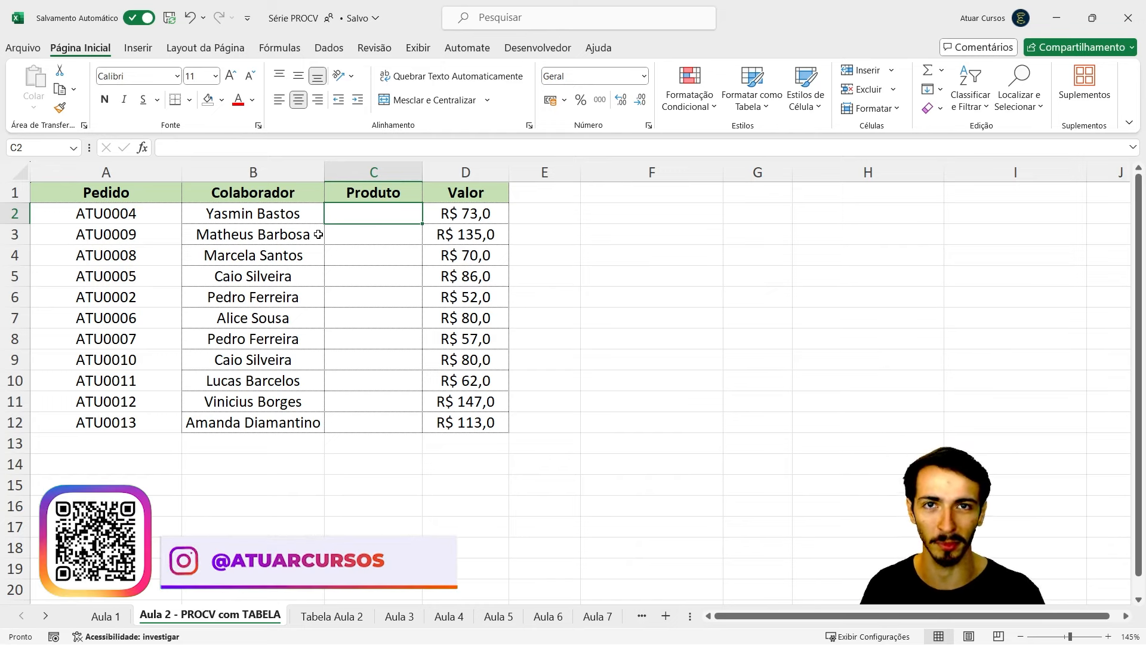
Examine the Pedido, Colaborador, Produto and Valor columns of the order list, including the empty product cell C2
{"action": "left_click", "coordinate": [121, 172]}
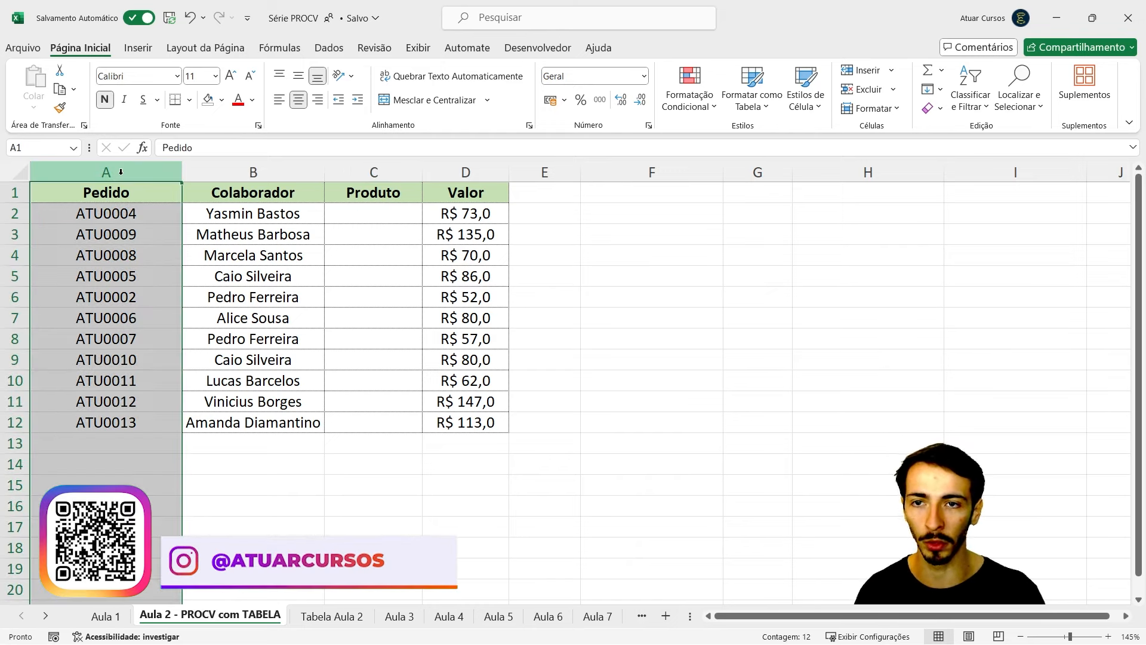
{"action": "left_click", "coordinate": [260, 173]}
{"action": "left_click", "coordinate": [394, 172]}
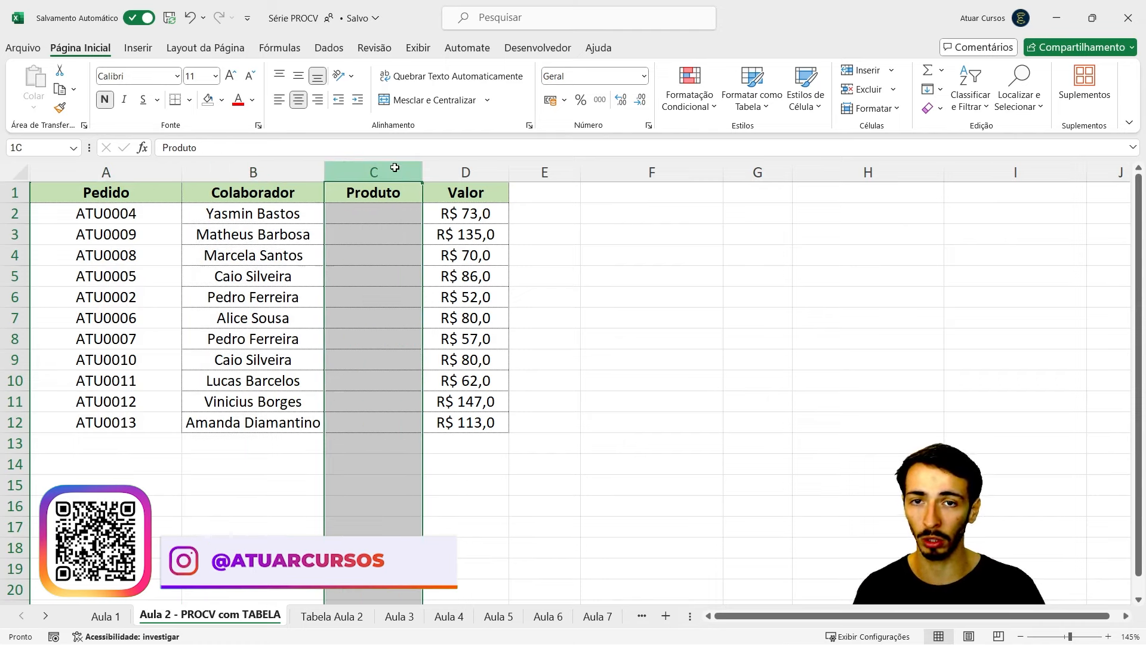
{"action": "left_click", "coordinate": [474, 160]}
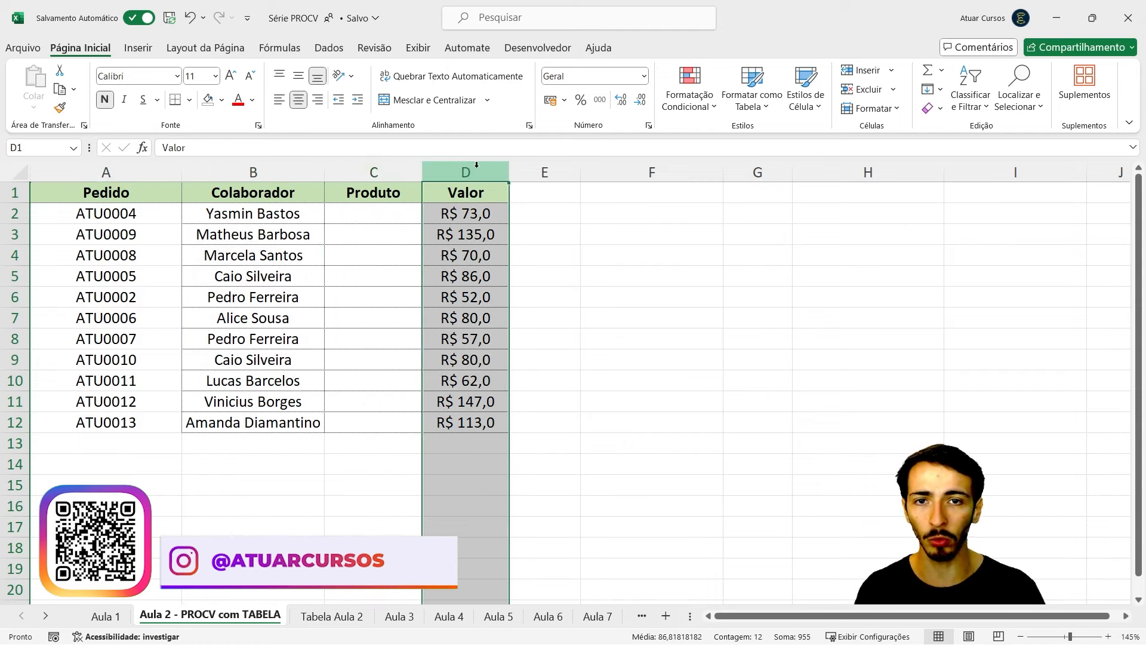
{"action": "left_click", "coordinate": [365, 218]}
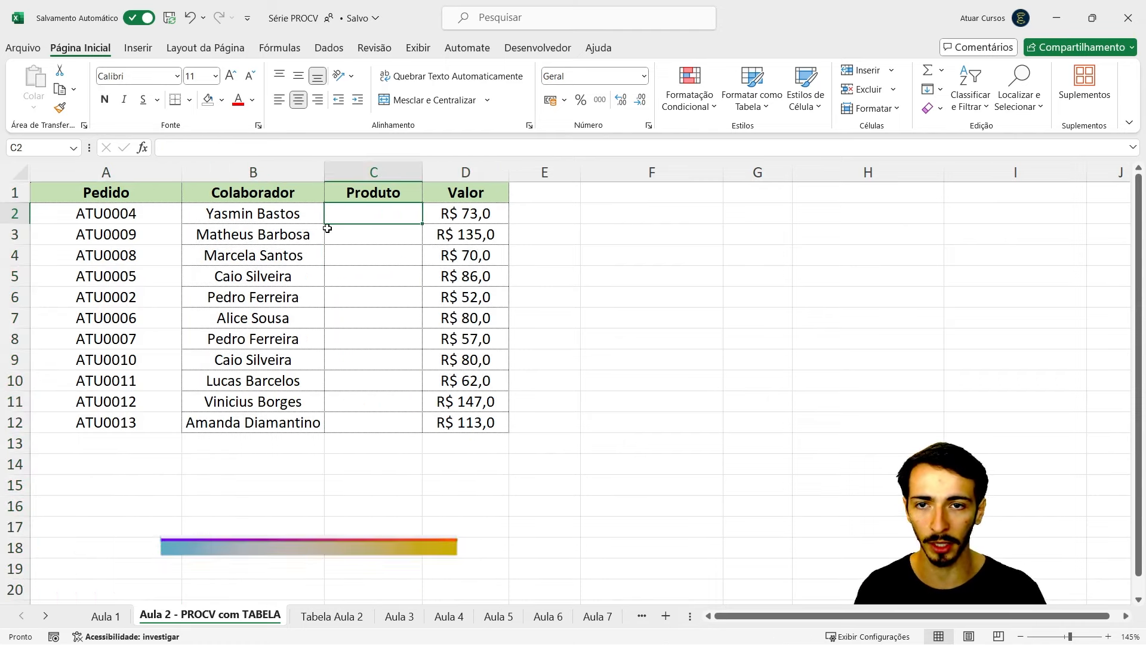
{"action": "left_click", "coordinate": [296, 216]}
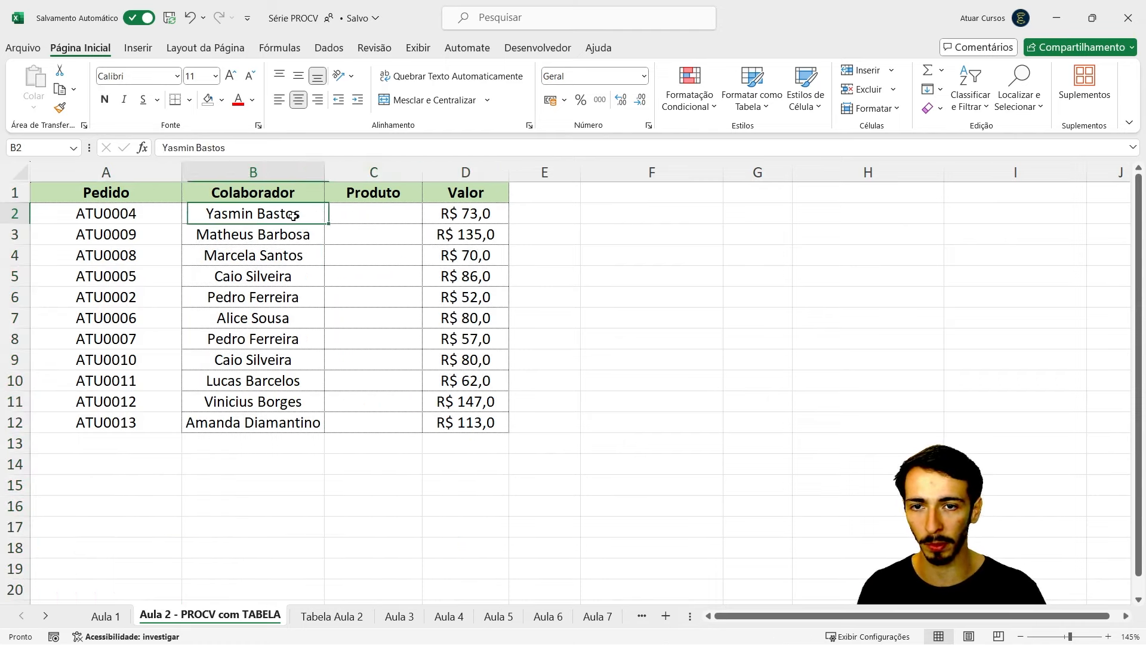
{"action": "left_click", "coordinate": [354, 219]}
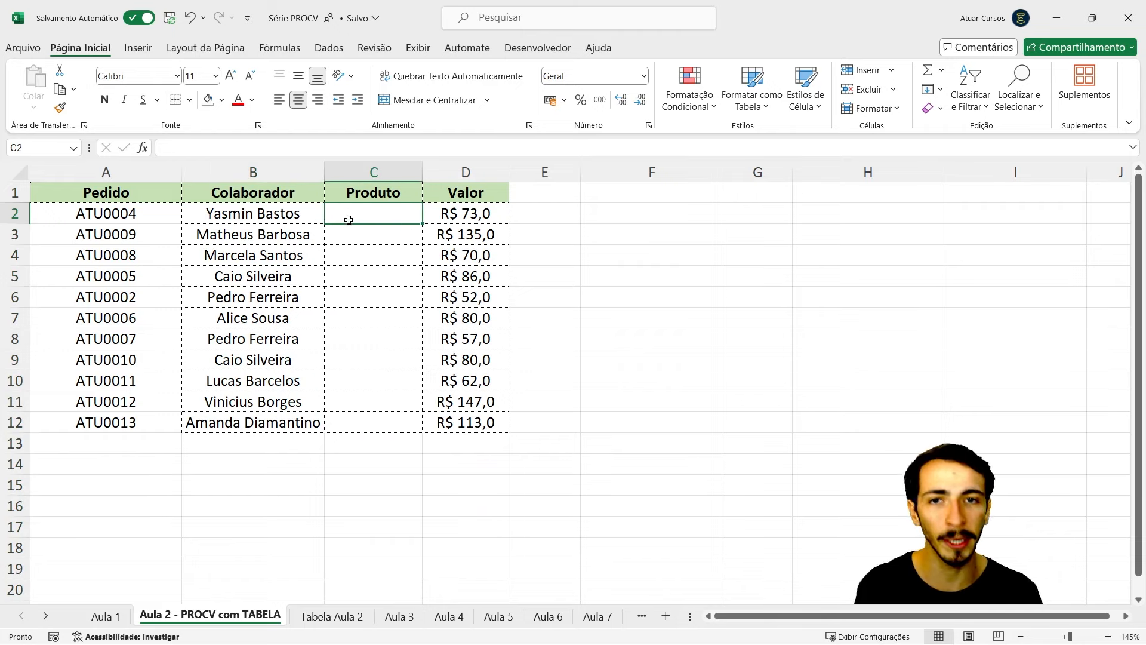
Review the Pedido, Colaborador, Produto, Quantidade and Fornecedor columns of the sales table on the Tabela Aula 2 sheet
{"action": "left_click", "coordinate": [342, 615]}
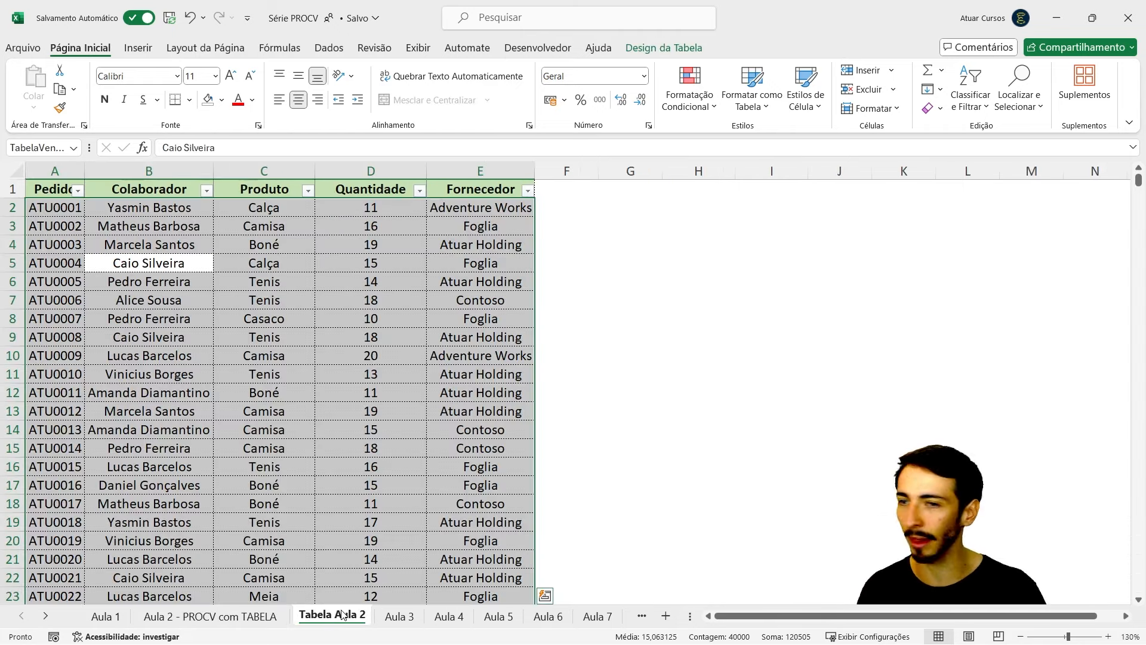
{"action": "left_click", "coordinate": [277, 358]}
{"action": "left_click", "coordinate": [51, 166]}
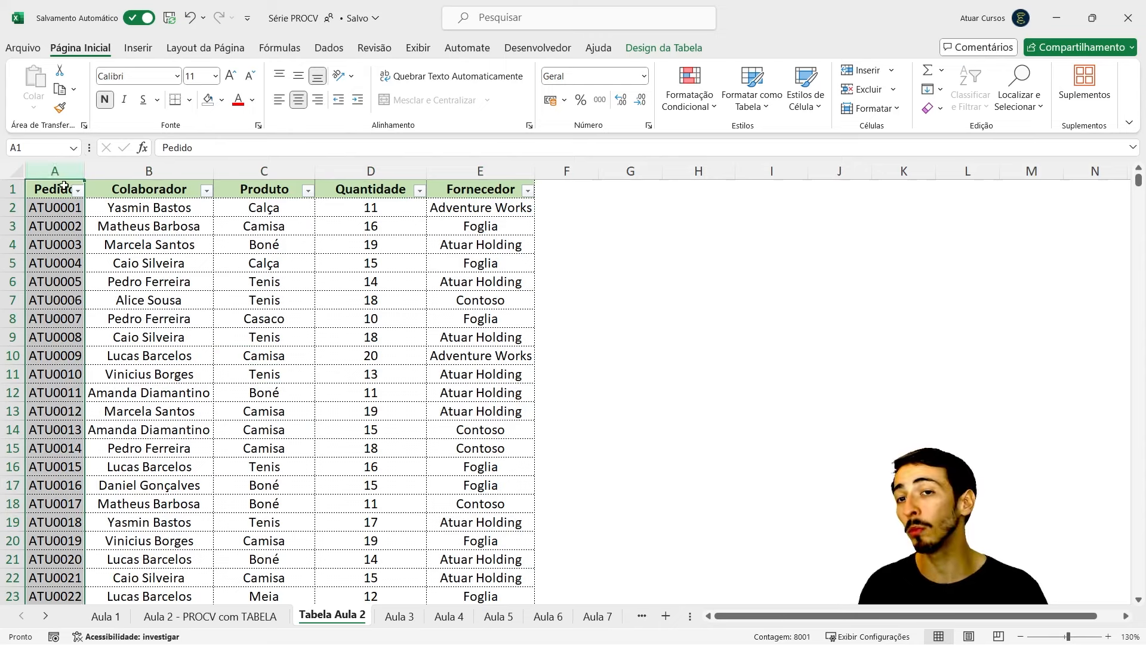
{"action": "left_click", "coordinate": [66, 205]}
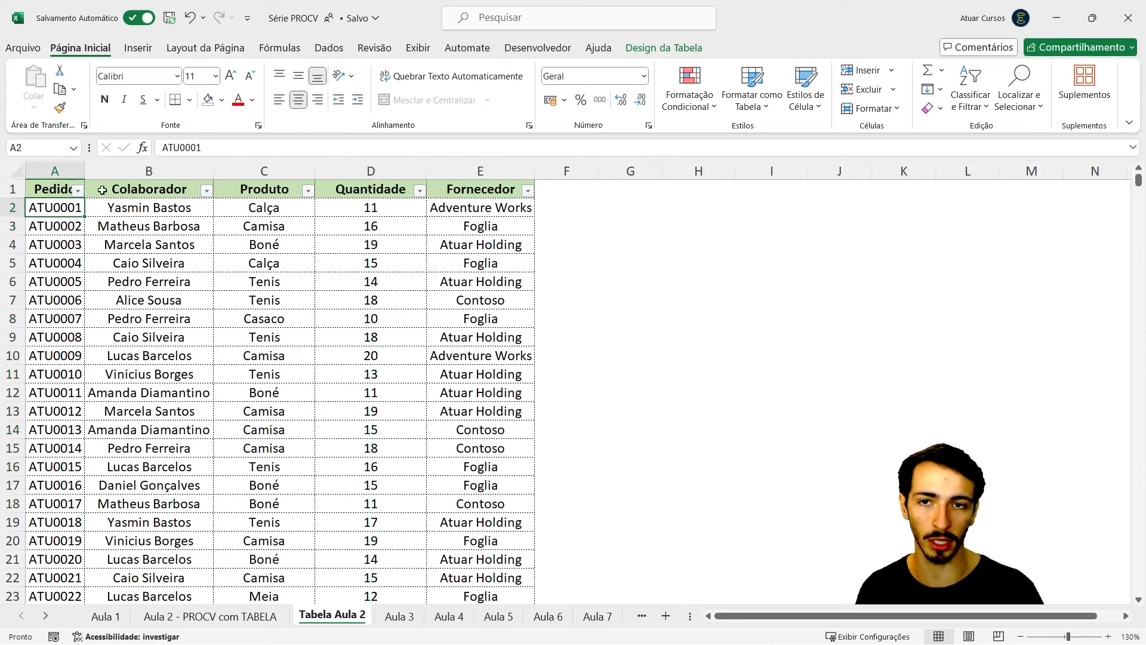
{"action": "left_click", "coordinate": [160, 212]}
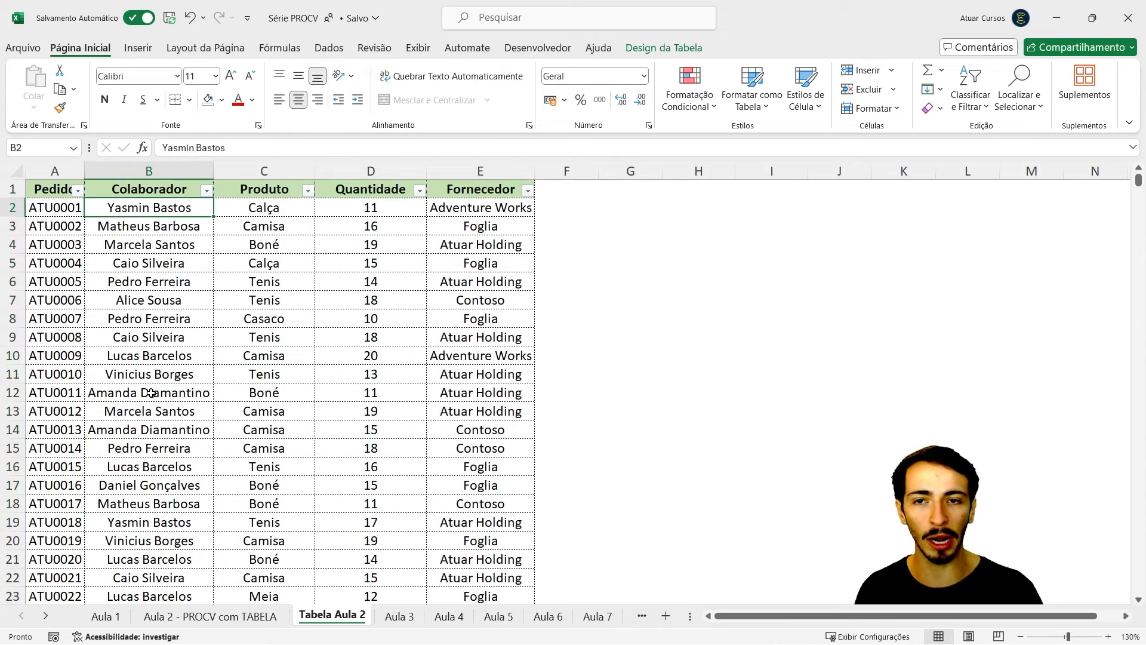
{"action": "scroll", "coordinate": [151, 389], "scroll_direction": "down", "scroll_amount": 2}
{"action": "scroll", "coordinate": [151, 355], "scroll_direction": "up", "scroll_amount": 2}
{"action": "left_click", "coordinate": [263, 206]}
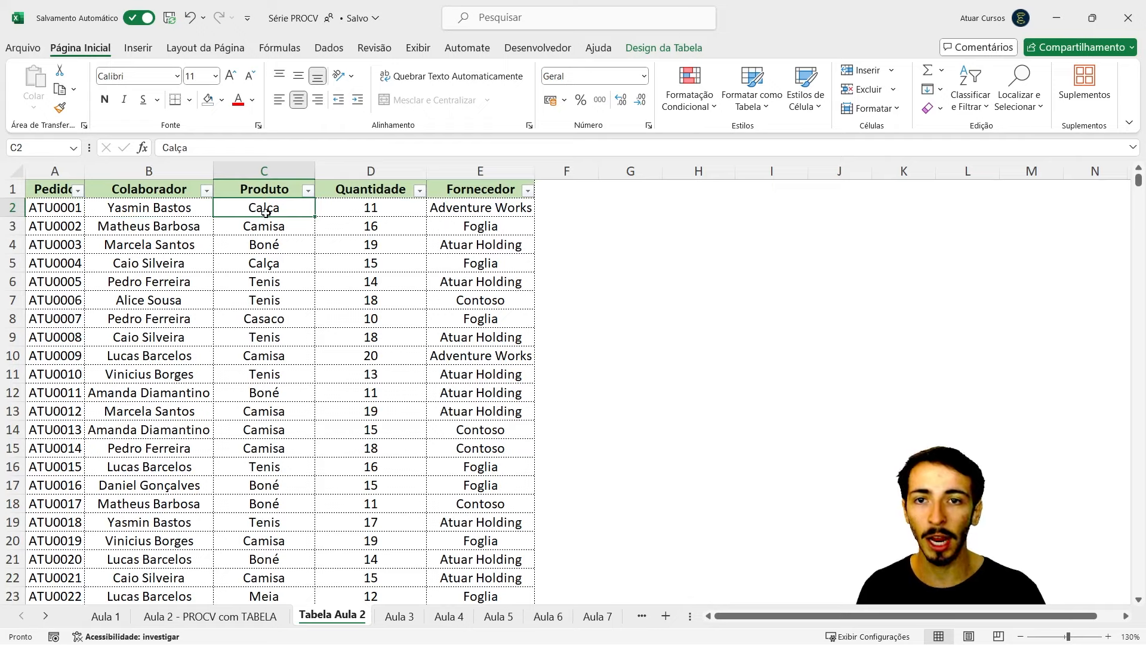
{"action": "scroll", "coordinate": [264, 222], "scroll_direction": "down", "scroll_amount": 2}
{"action": "scroll", "coordinate": [263, 221], "scroll_direction": "up", "scroll_amount": 2}
{"action": "left_click", "coordinate": [356, 207]}
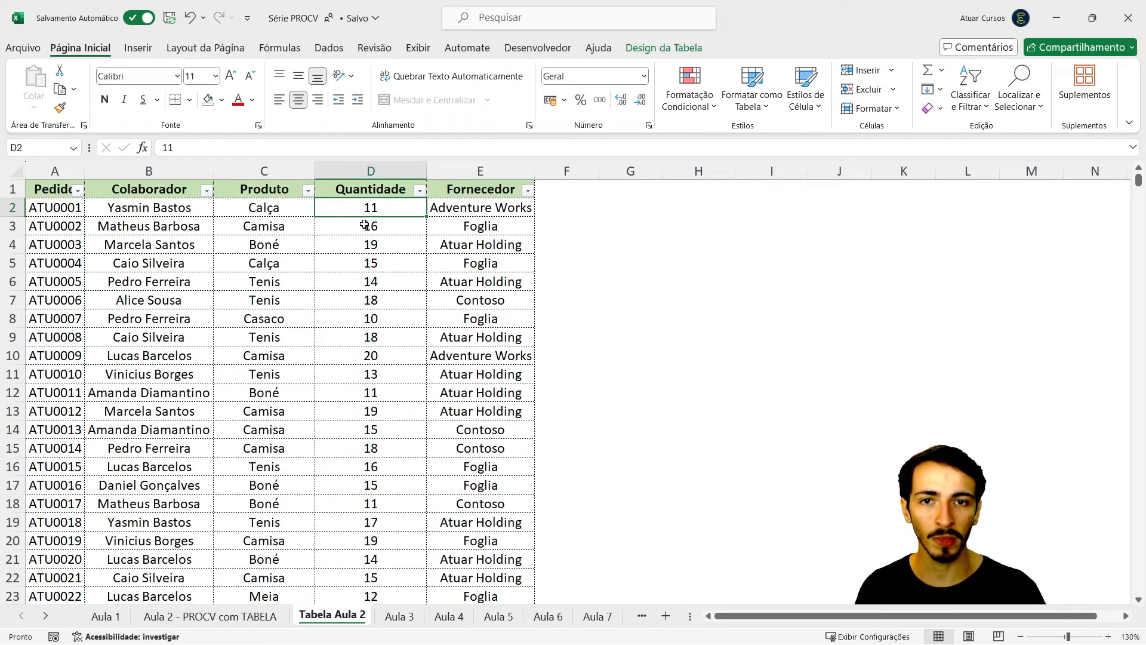
{"action": "scroll", "coordinate": [369, 226], "scroll_direction": "down", "scroll_amount": 2}
{"action": "scroll", "coordinate": [368, 230], "scroll_direction": "up", "scroll_amount": 2}
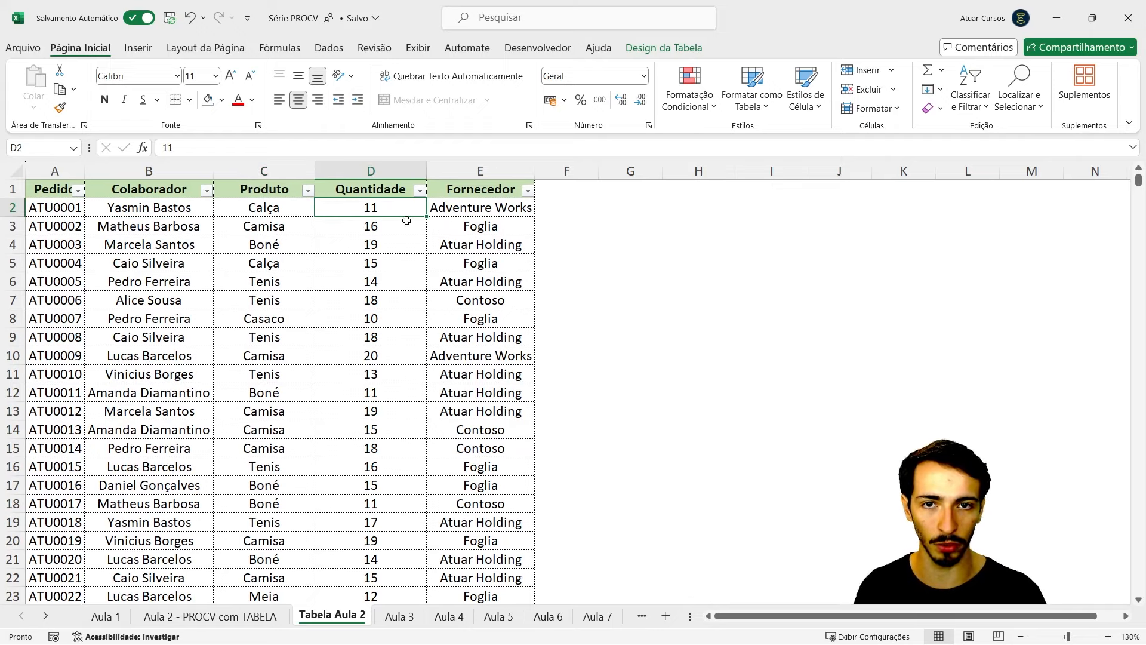
{"action": "left_click", "coordinate": [461, 204]}
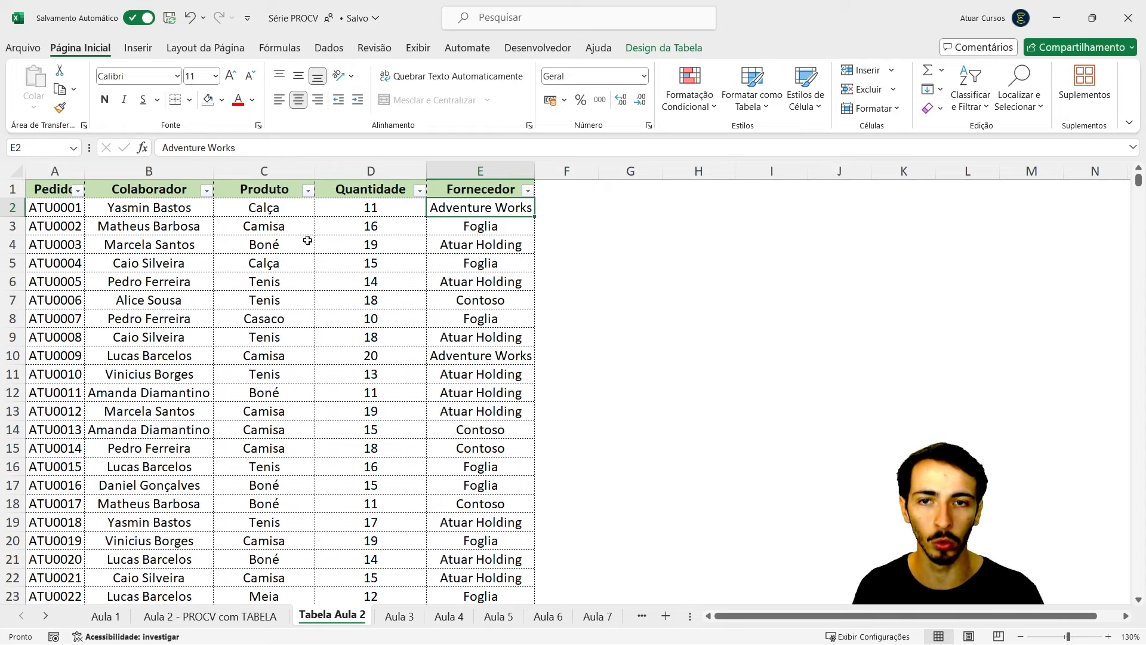
Return to the Aula 2 - PROCV com TABELA sheet and compare the collaborators and order codes in rows 2 and 3
{"action": "left_click", "coordinate": [240, 617]}
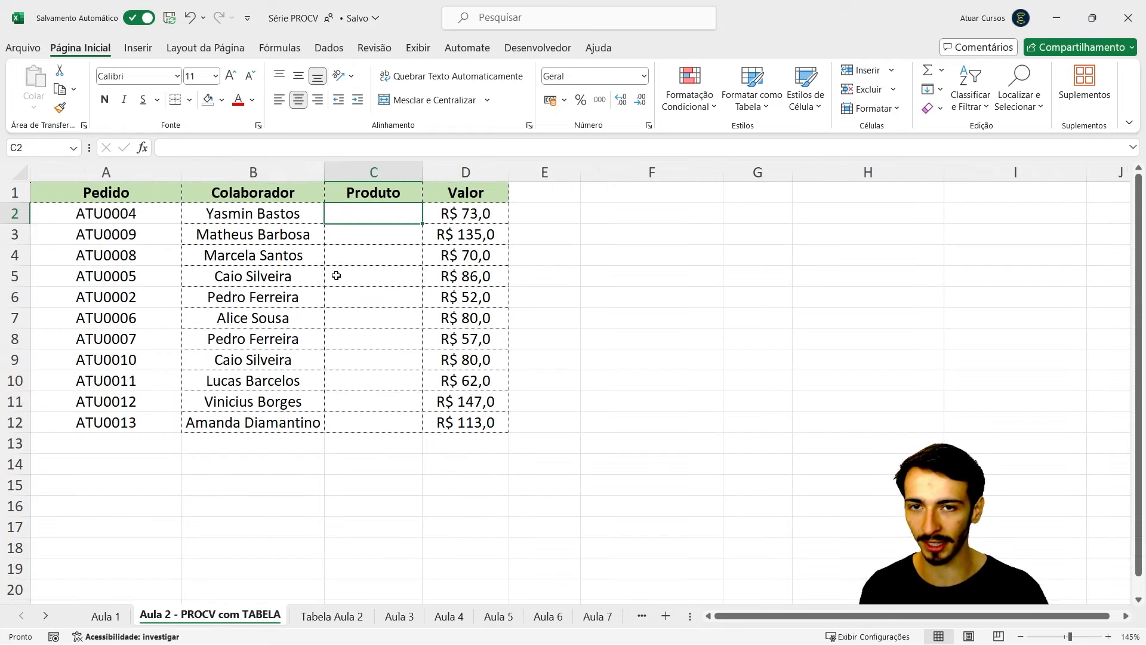
{"action": "left_click", "coordinate": [283, 219]}
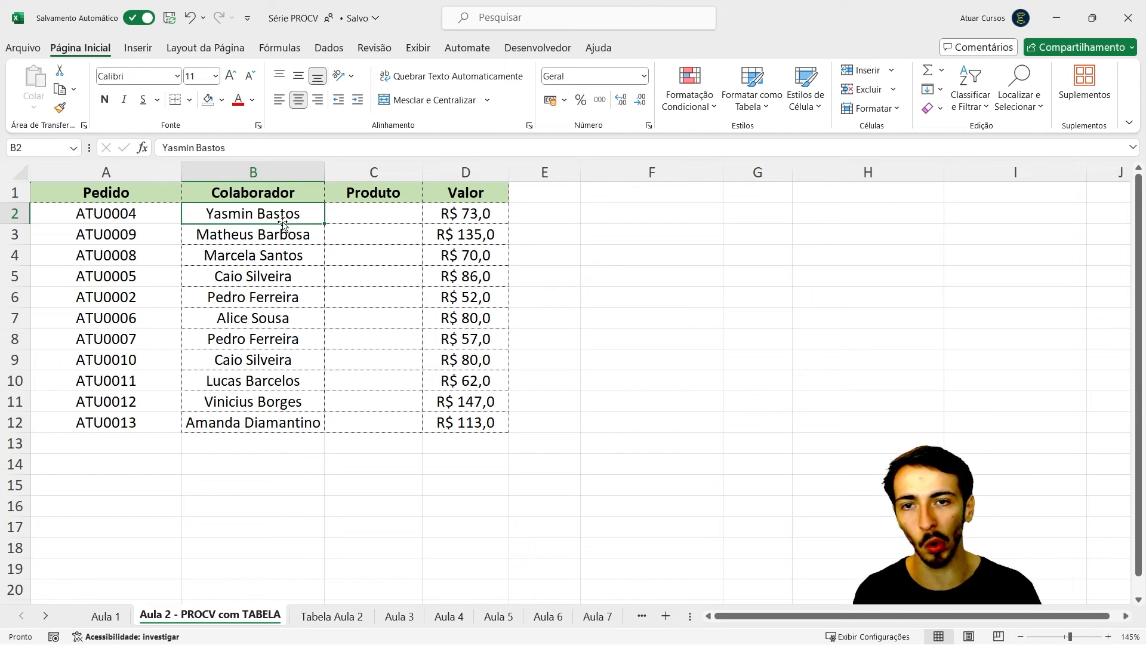
{"action": "left_click", "coordinate": [118, 214]}
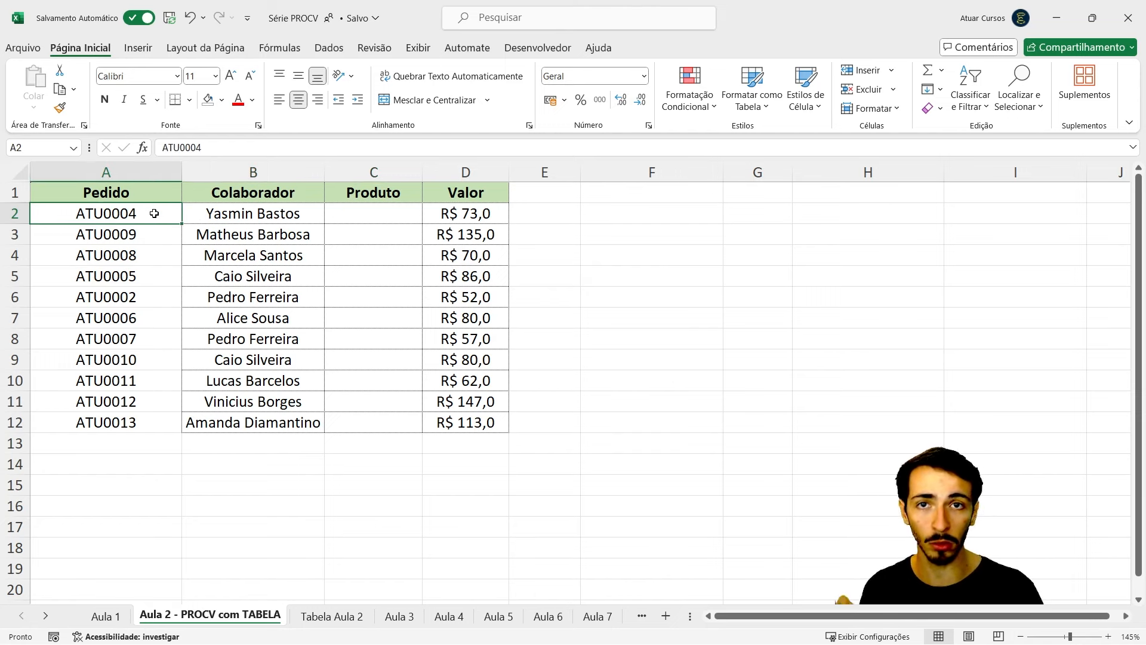
{"action": "left_click", "coordinate": [258, 234]}
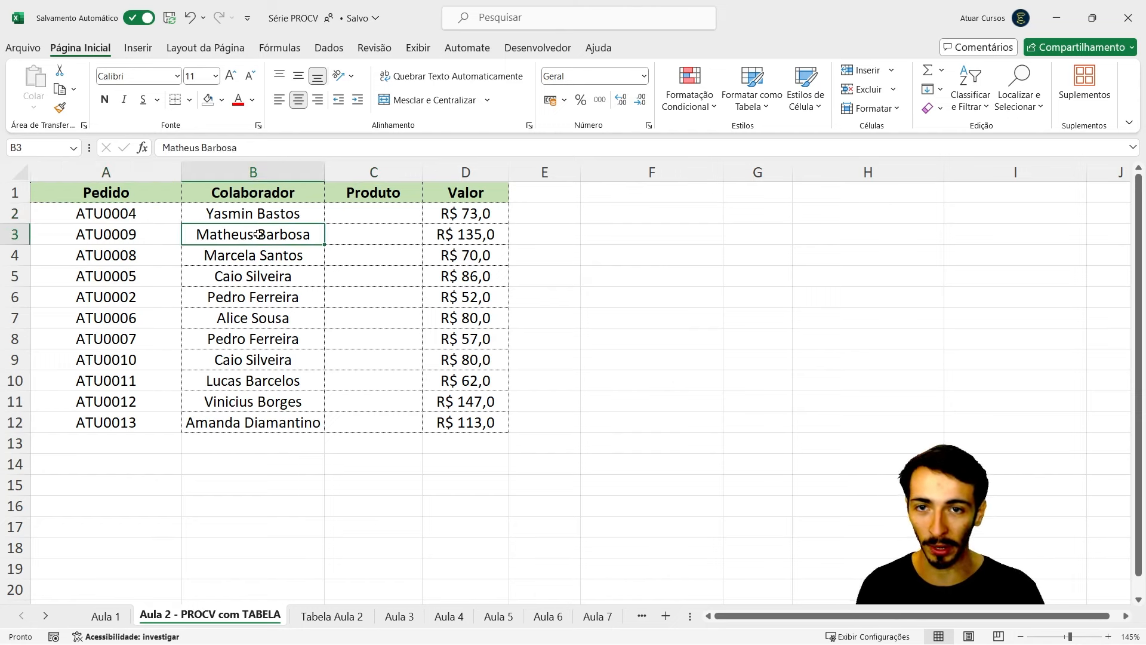
{"action": "left_click", "coordinate": [140, 241]}
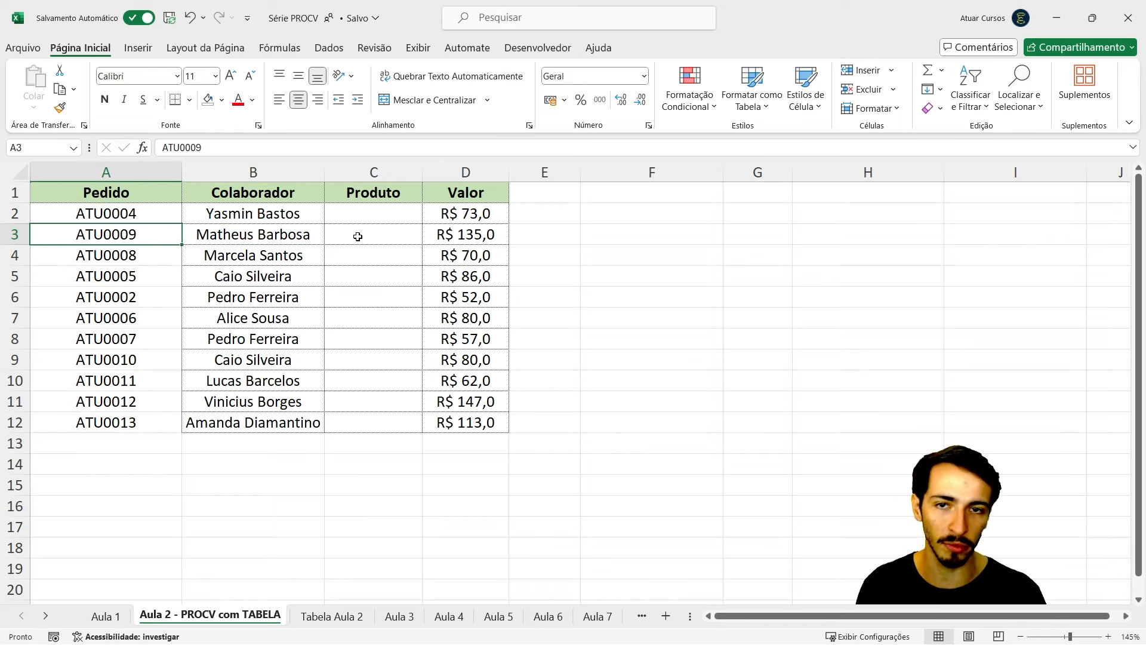
Begin a PROCV formula in C2 with the order code in A2 as the lookup value
{"action": "left_click", "coordinate": [361, 216]}
{"action": "type", "text": "="}
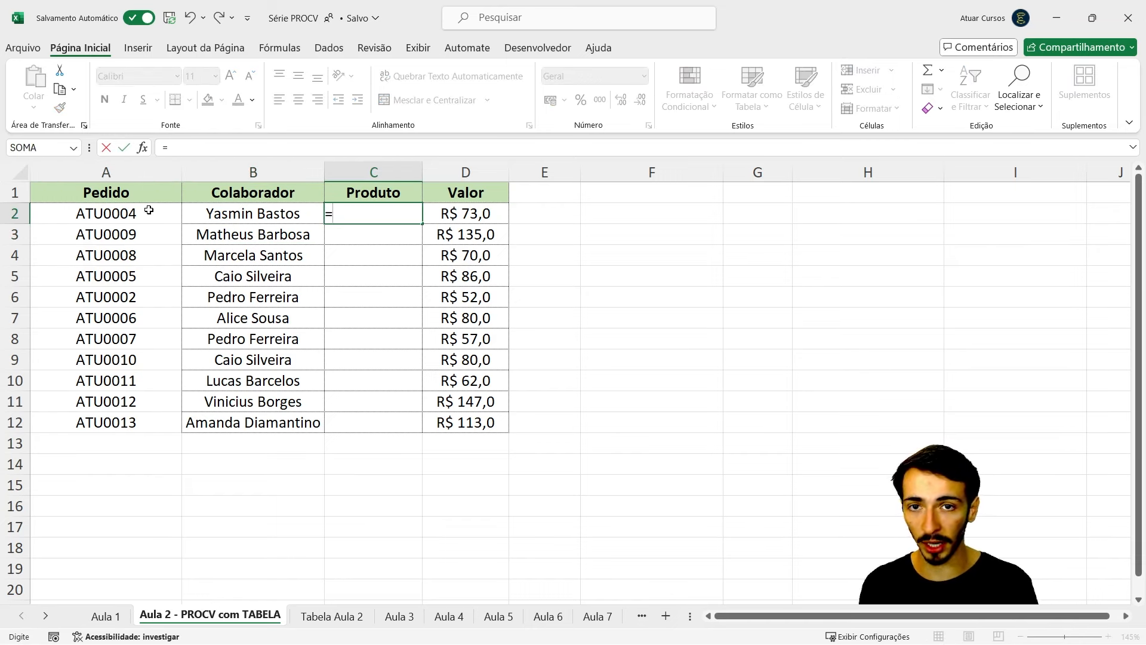
{"action": "type", "text": "procv"}
{"action": "key", "text": "Tab"}
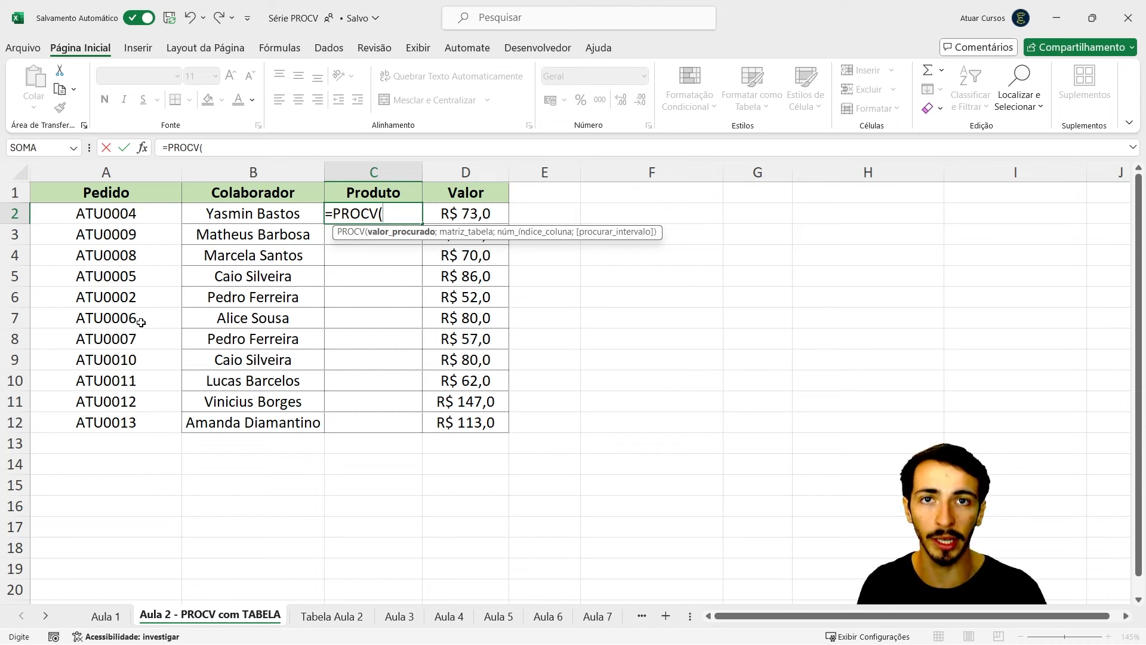
{"action": "left_click", "coordinate": [133, 213]}
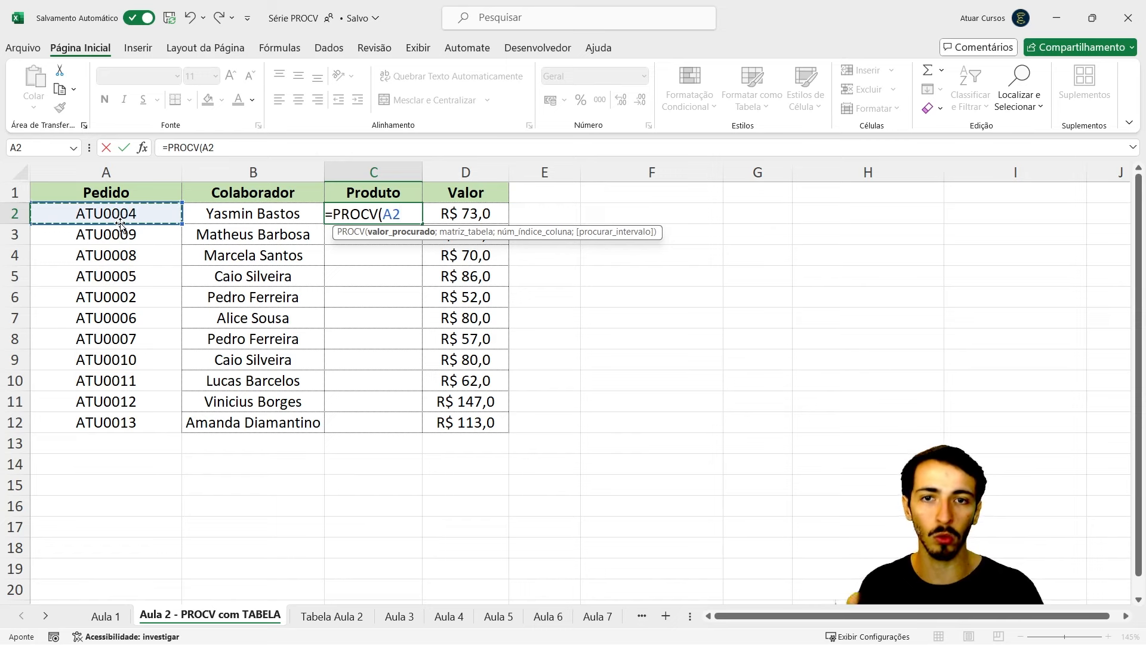
{"action": "type", "text": ";"}
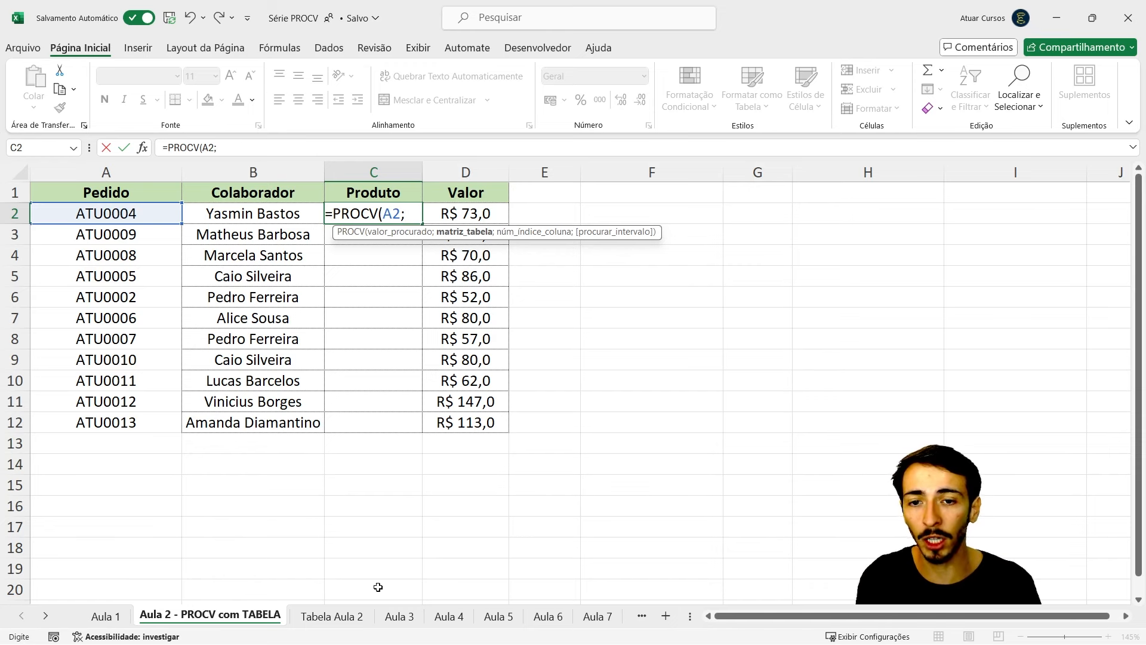
Use the entire TabelaVendas table on the Tabela Aula 2 sheet as the formula's lookup table
{"action": "left_click", "coordinate": [350, 614]}
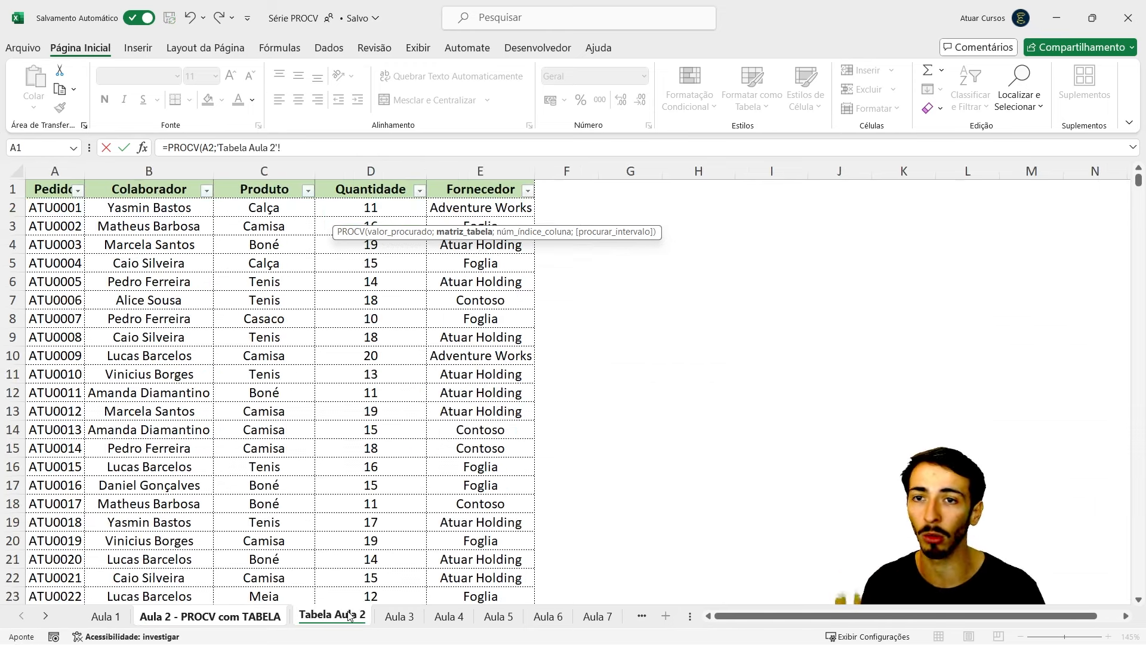
{"action": "left_click", "coordinate": [199, 329]}
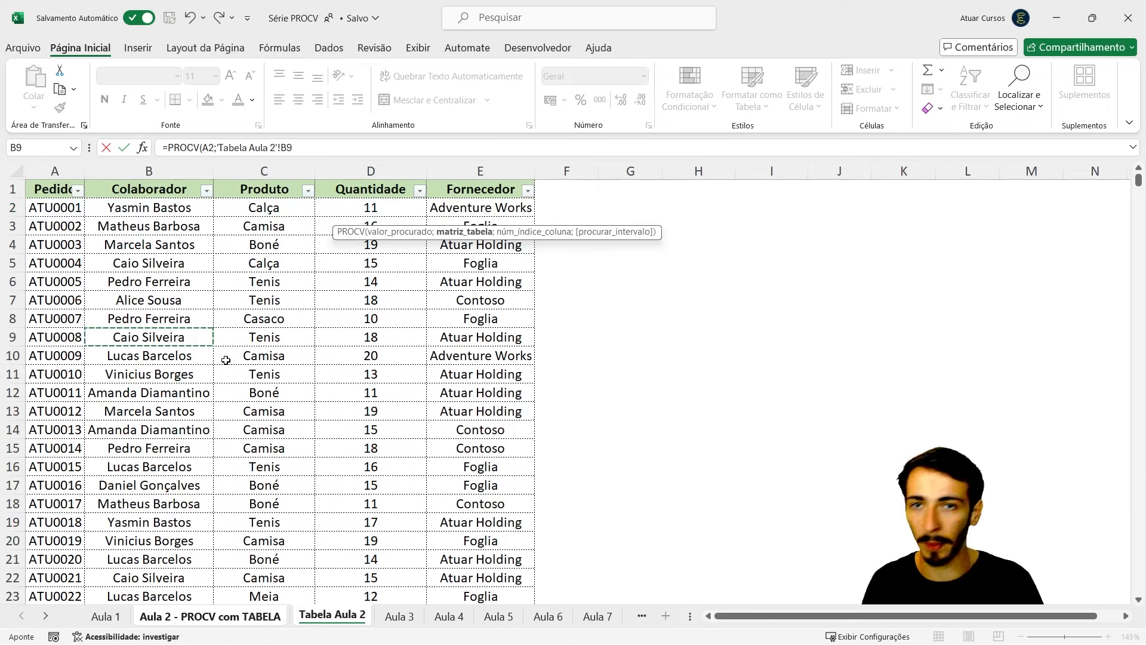
{"action": "key", "text": "ctrl+a"}
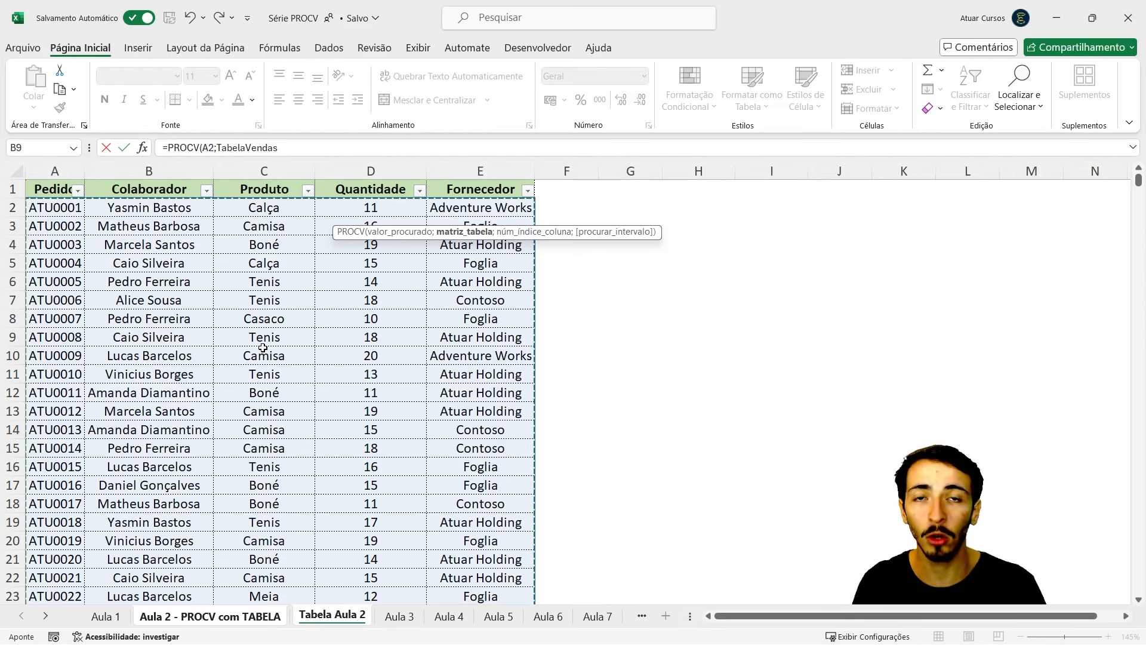
{"action": "left_click", "coordinate": [273, 154]}
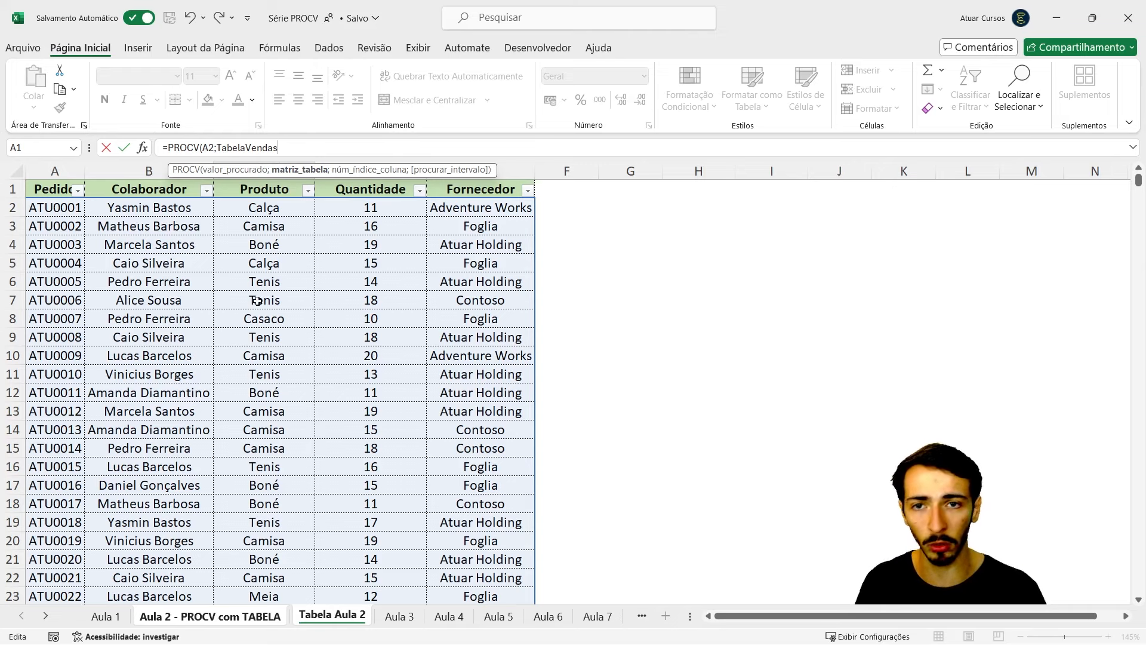
{"action": "scroll", "coordinate": [245, 403], "scroll_direction": "down", "scroll_amount": 8}
{"action": "scroll", "coordinate": [245, 403], "scroll_direction": "up", "scroll_amount": 8}
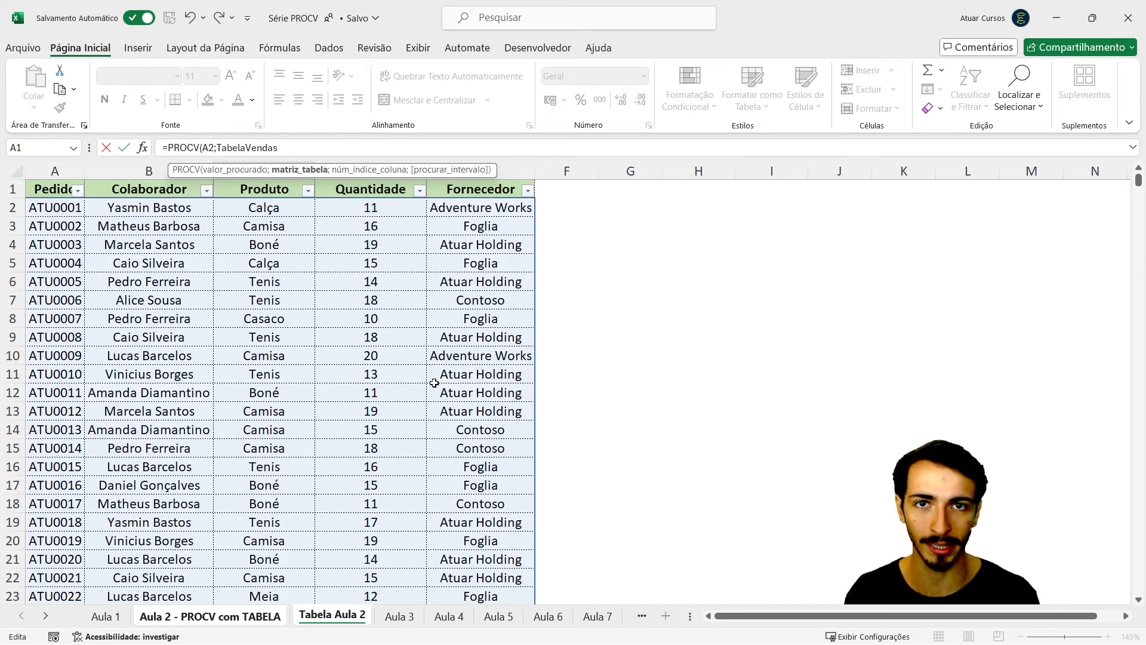
Complete the formula with column index 3 and exact match 0, giving =PROCV(A2;TabelaVendas;3;0) in C2
{"action": "type", "text": ";"}
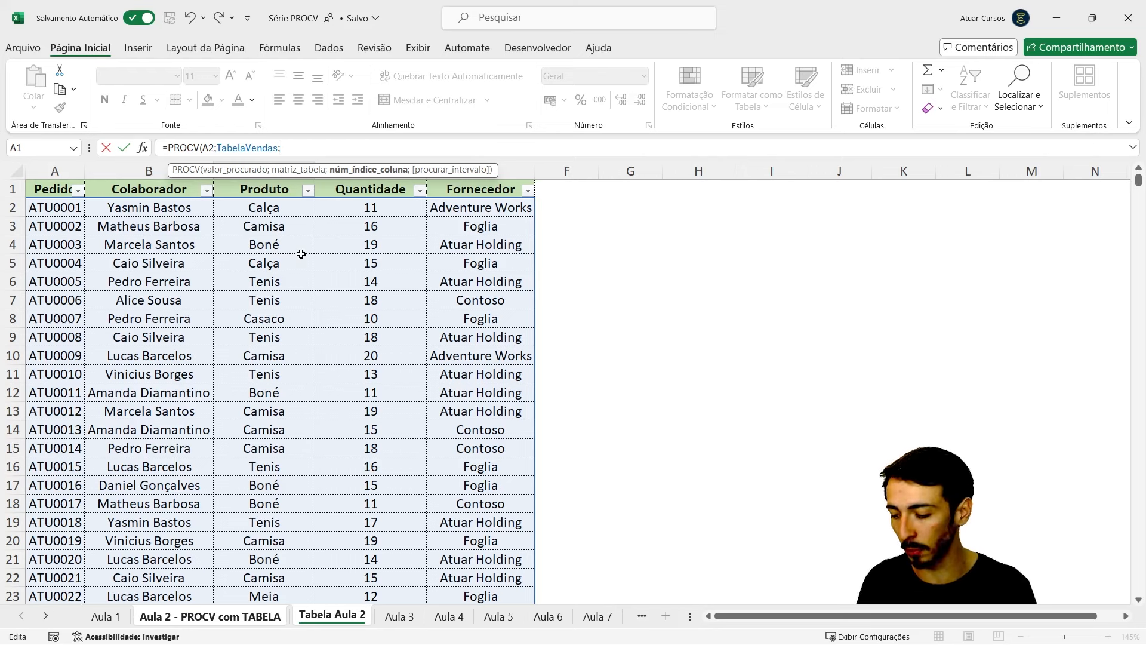
{"action": "type", "text": "3;"}
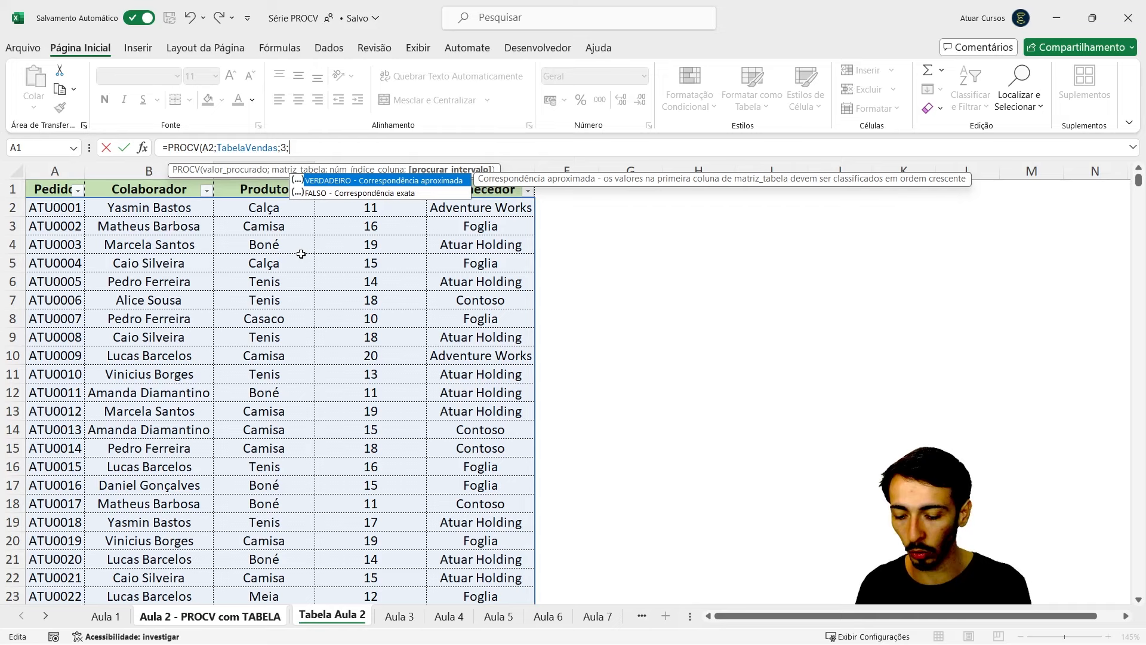
{"action": "type", "text": "0)"}
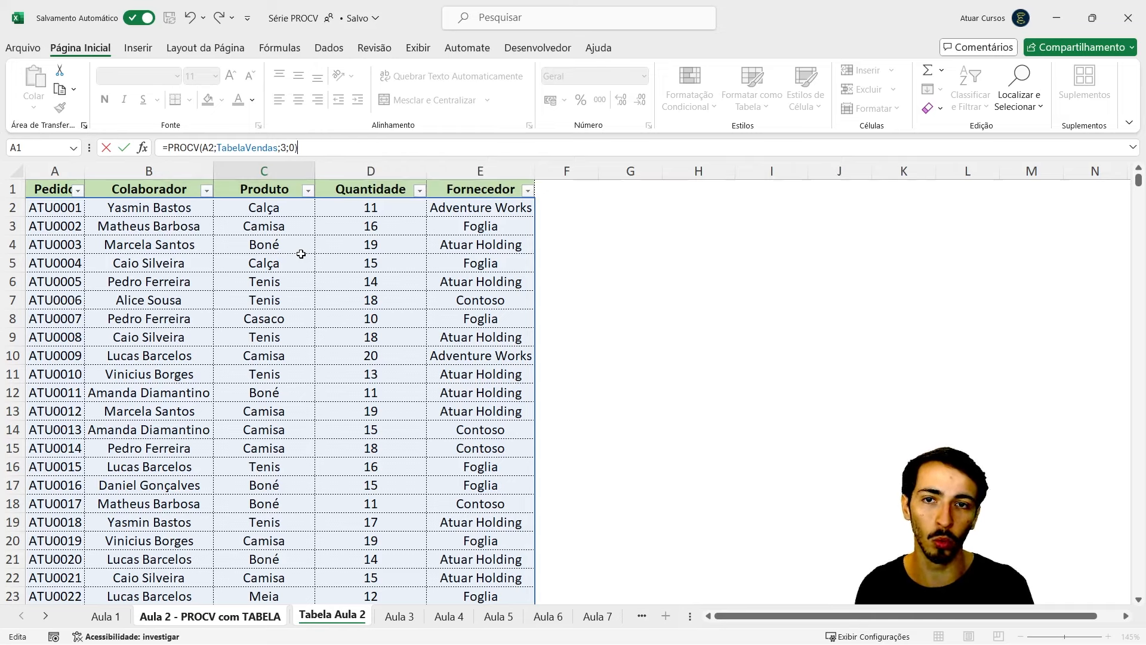
{"action": "key", "text": "Return"}
{"action": "left_click", "coordinate": [400, 206]}
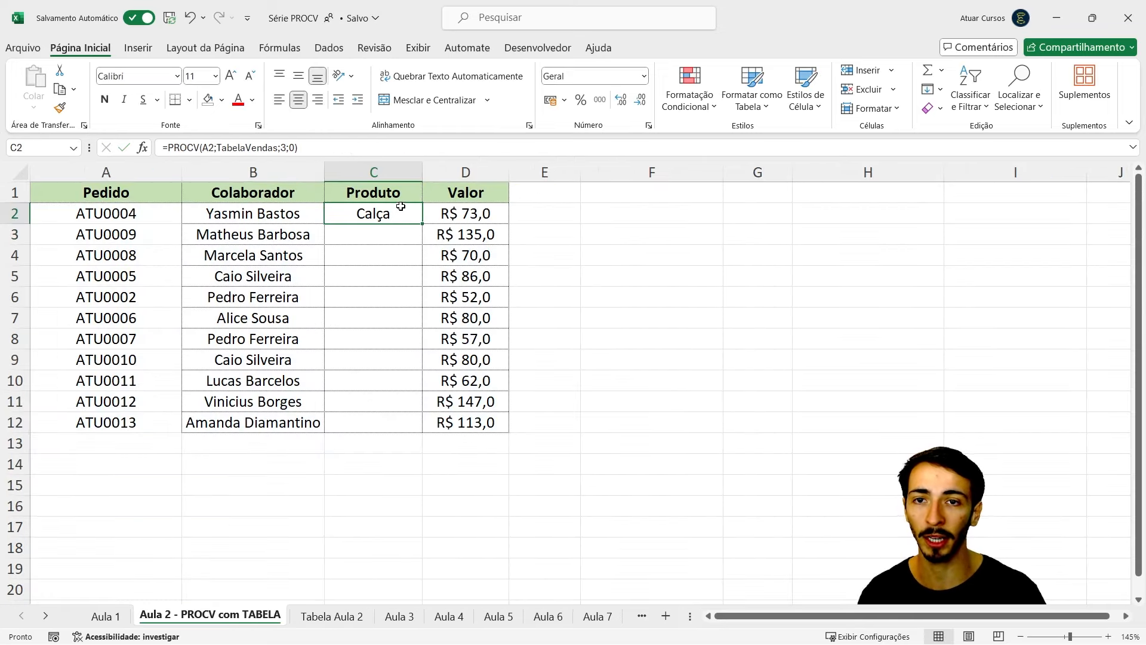
Copy the PROCV formula from C2 down the Produto column to C12 and check the copied formula in C3
{"action": "left_click", "coordinate": [99, 206]}
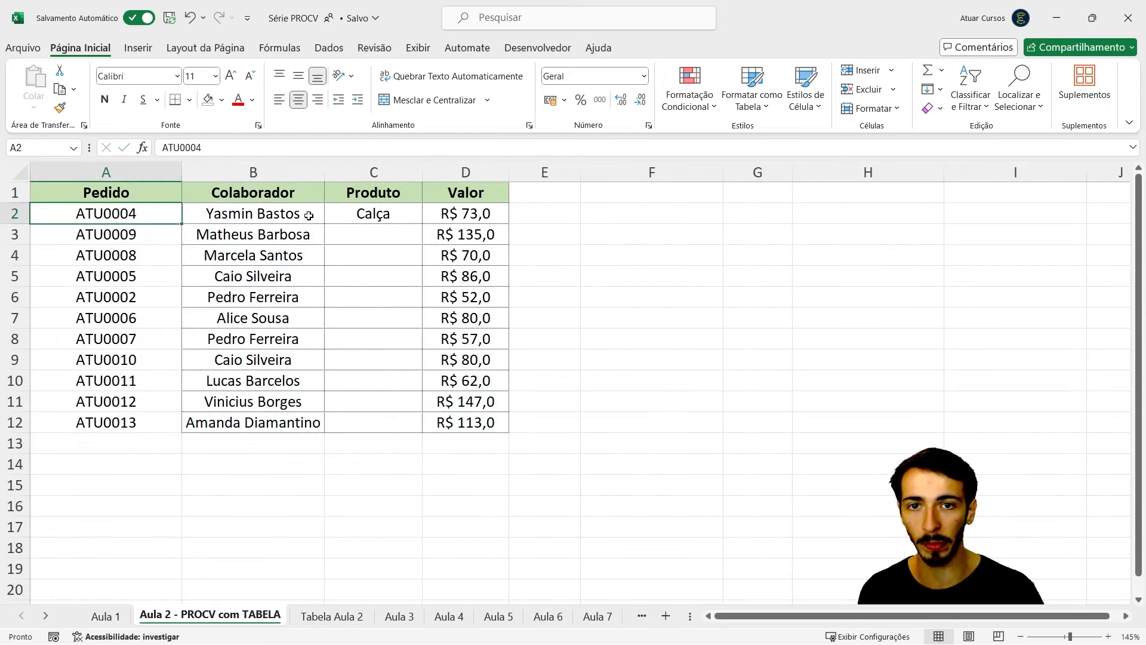
{"action": "left_click", "coordinate": [353, 216]}
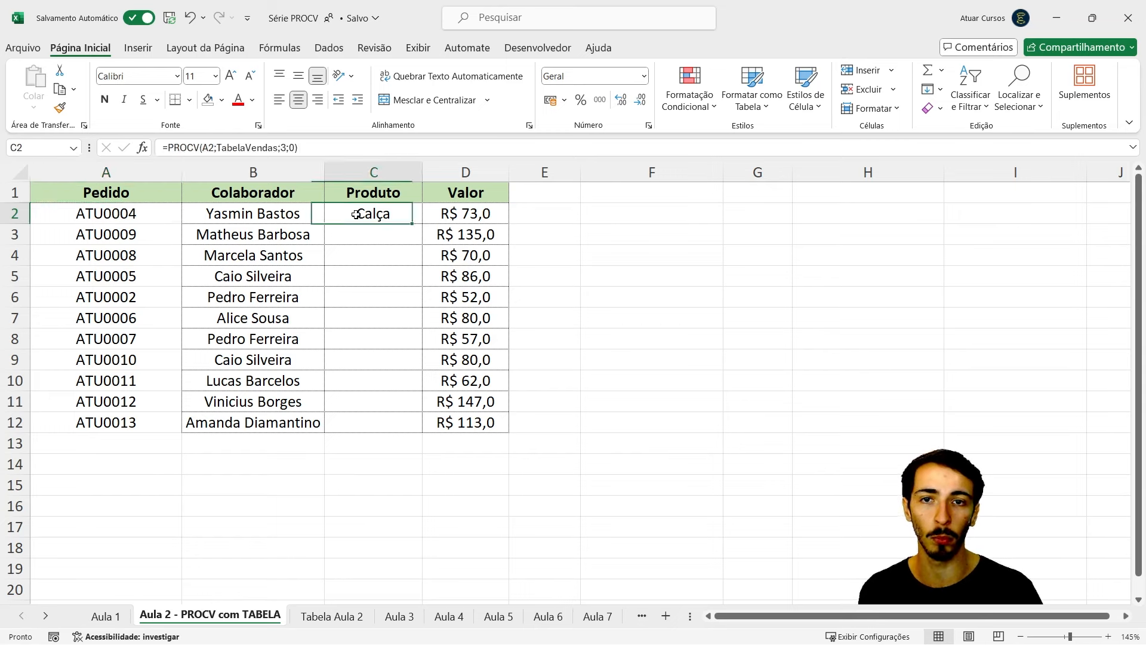
{"action": "double_click", "coordinate": [423, 225]}
{"action": "left_click_drag", "start_coordinate": [400, 226], "coordinate": [407, 383]}
{"action": "left_click", "coordinate": [388, 283]}
{"action": "left_click", "coordinate": [390, 237]}
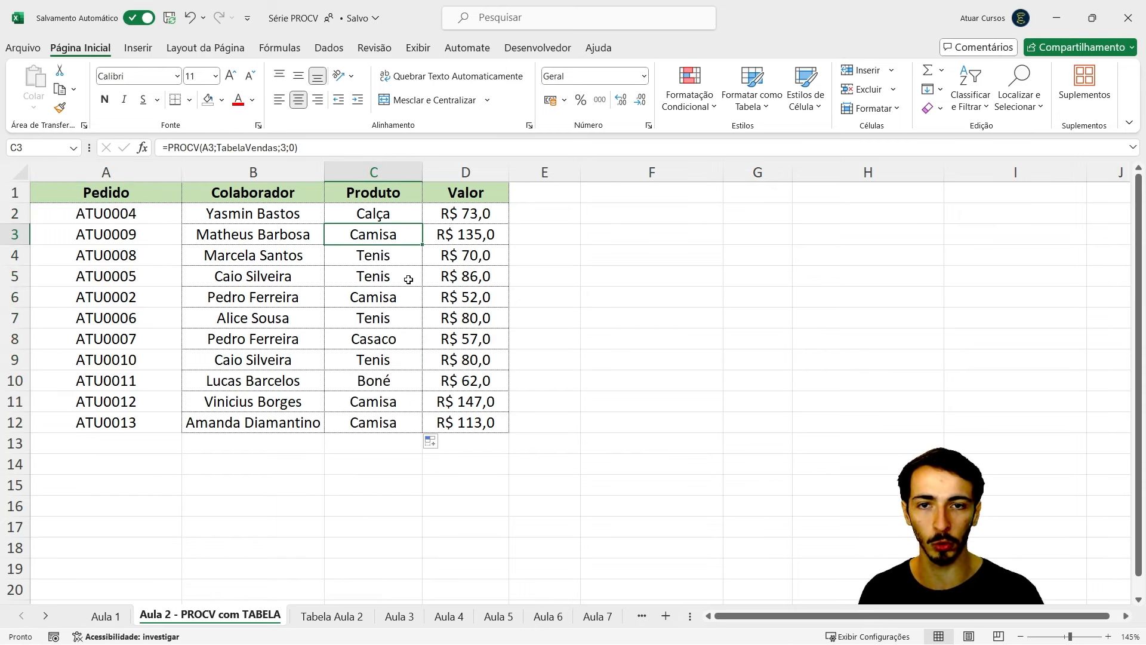
Inspect the copied PROCV formulas in C3 and C4 to check their lookup cell and table references
{"action": "key", "text": "F2"}
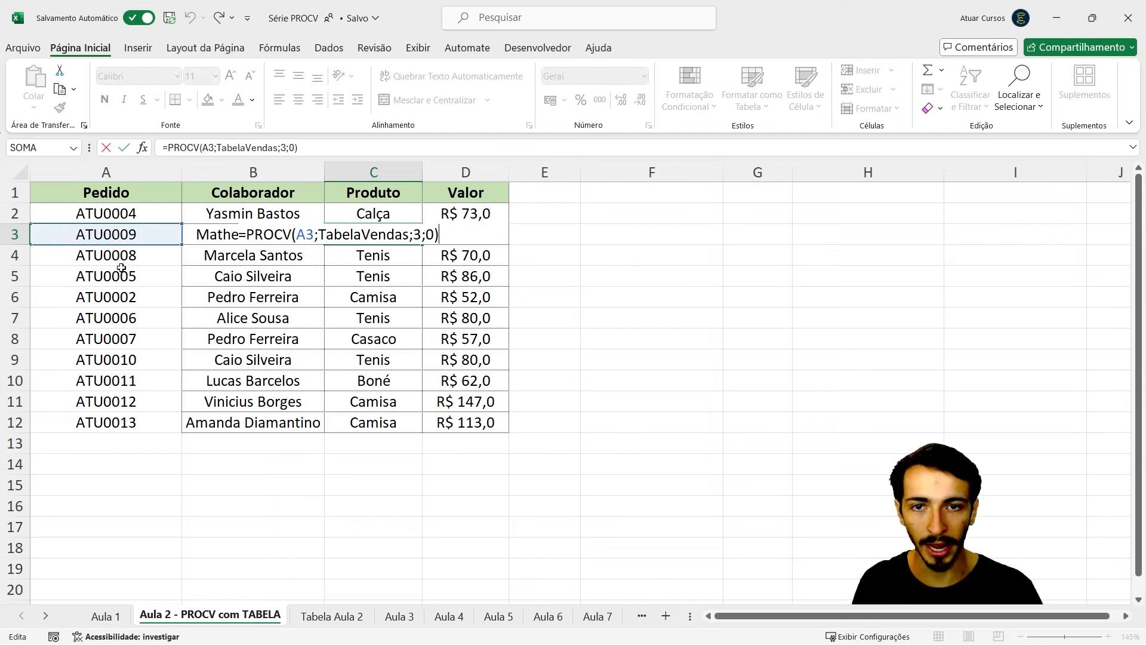
{"action": "key", "text": "Return"}
{"action": "key", "text": "F2"}
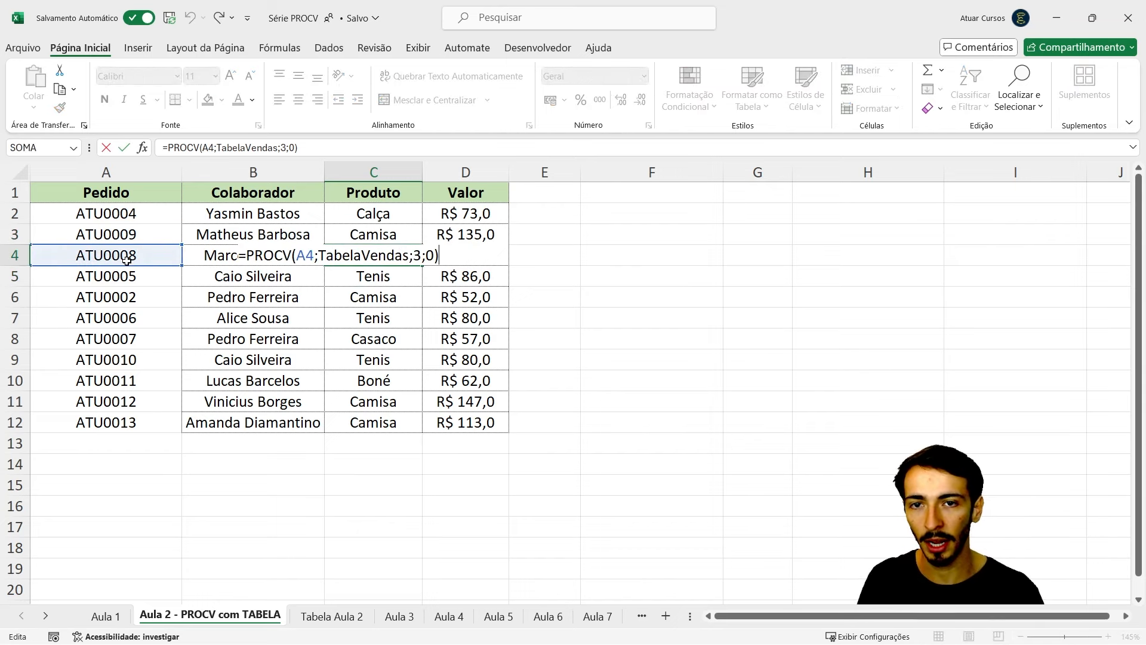
{"action": "key", "text": "ctrl+Return"}
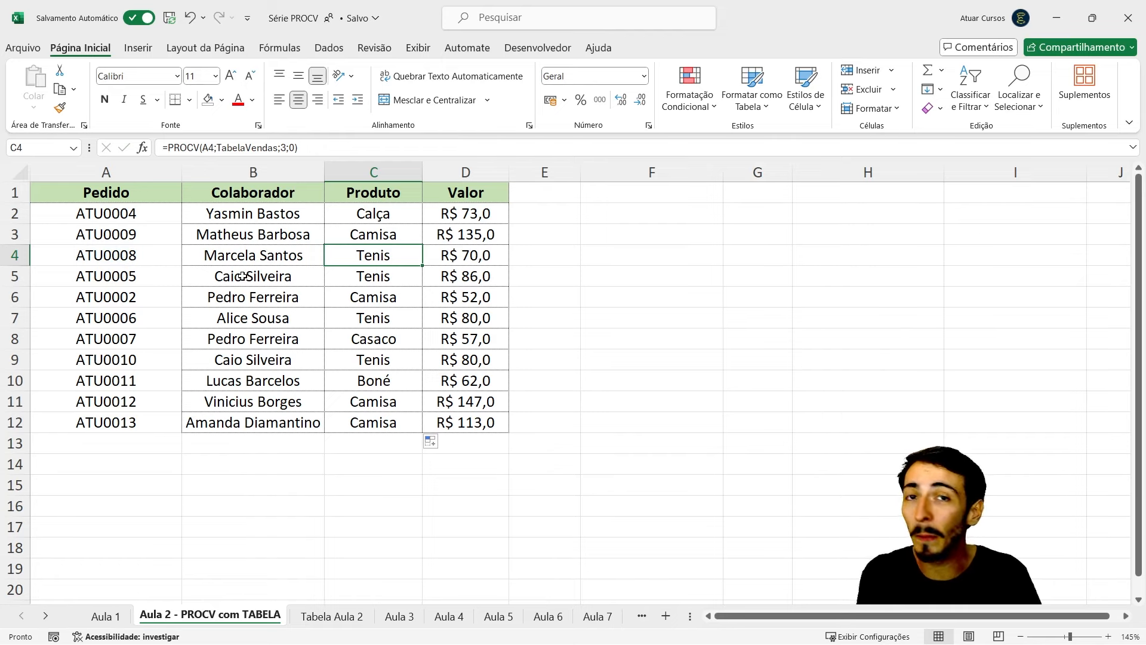
Clear the PROCV formulas from C2:C12 in the Produto column of the Aula 2 - PROCV com TABELA sheet
{"action": "left_click", "coordinate": [331, 616]}
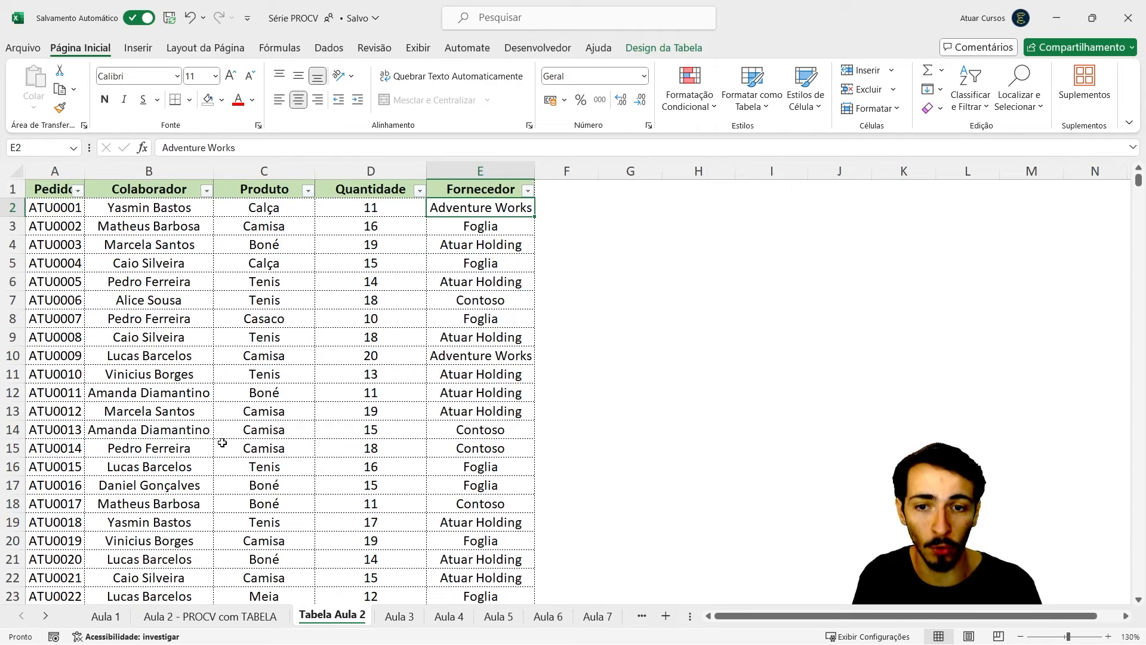
{"action": "left_click", "coordinate": [269, 616]}
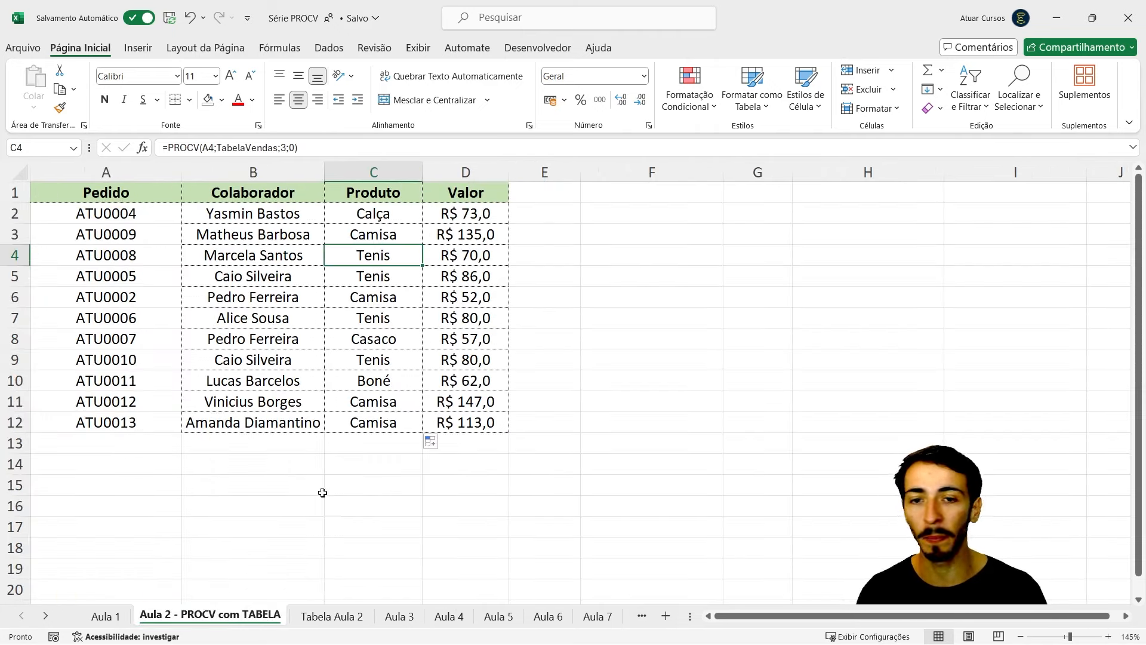
{"action": "left_click", "coordinate": [344, 619]}
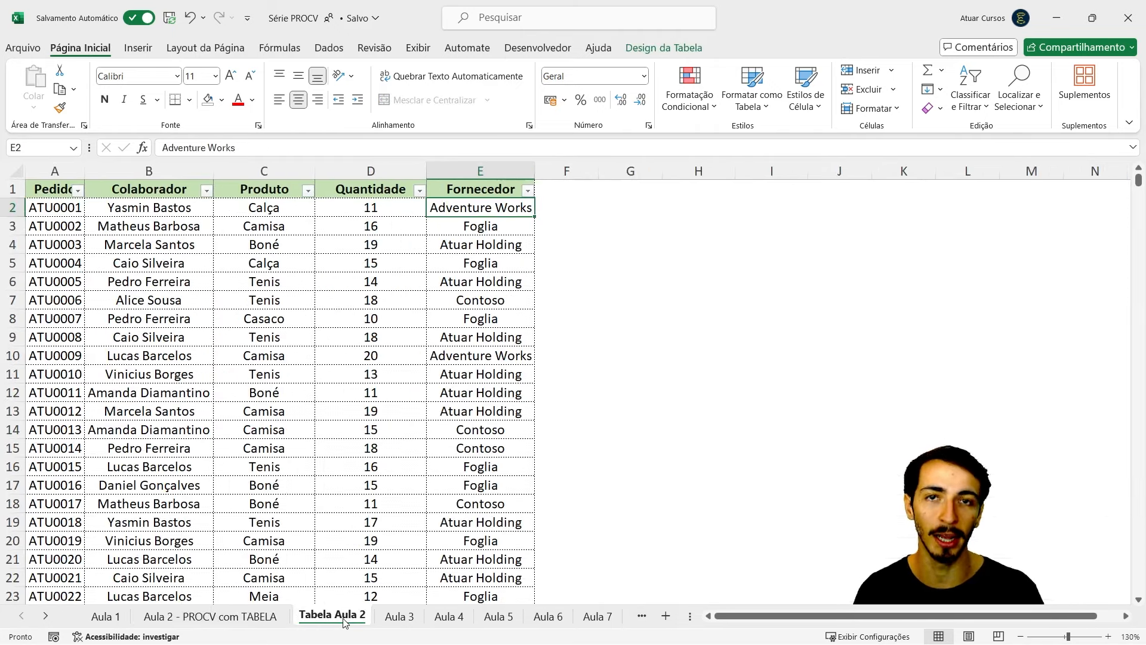
{"action": "left_click", "coordinate": [267, 616]}
{"action": "left_click_drag", "start_coordinate": [375, 212], "coordinate": [405, 425]}
{"action": "key", "text": "Delete"}
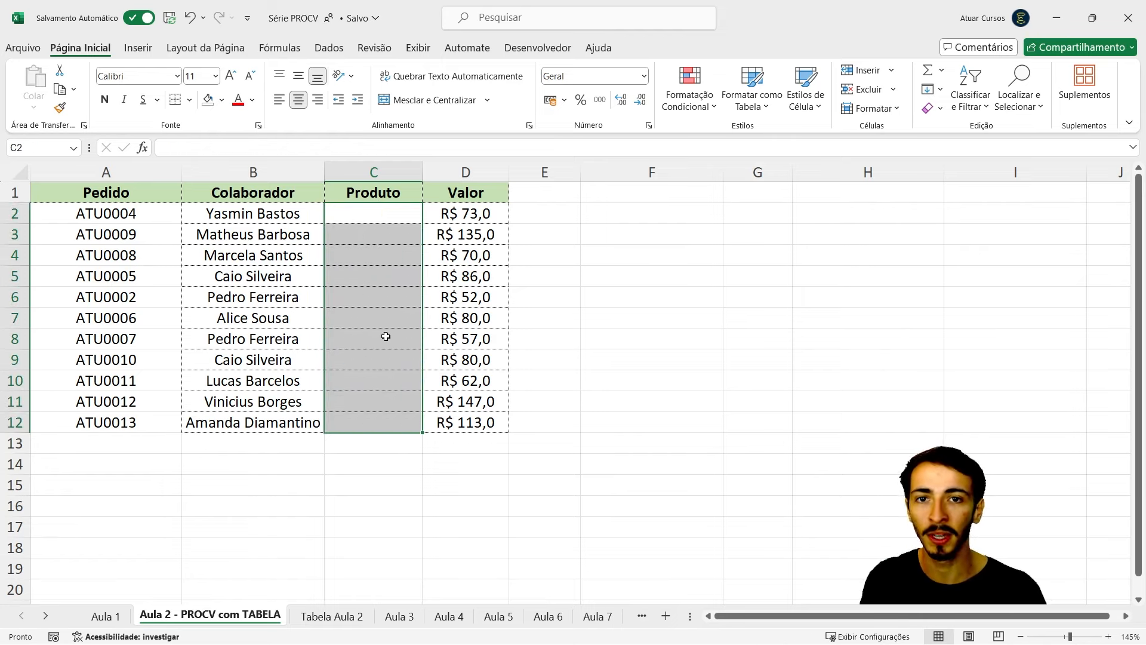
Convert the TabelaVendas table on the Tabela Aula 2 sheet to a normal range
{"action": "left_click", "coordinate": [332, 616]}
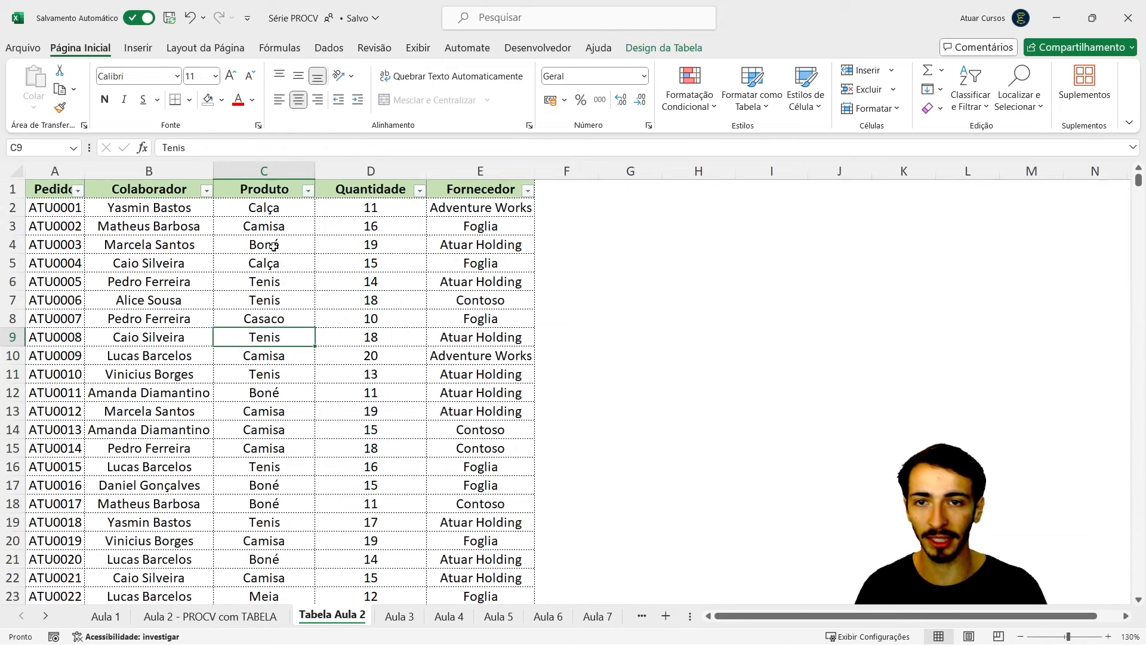
{"action": "left_click", "coordinate": [348, 416]}
{"action": "left_click", "coordinate": [121, 360]}
{"action": "left_click", "coordinate": [322, 333]}
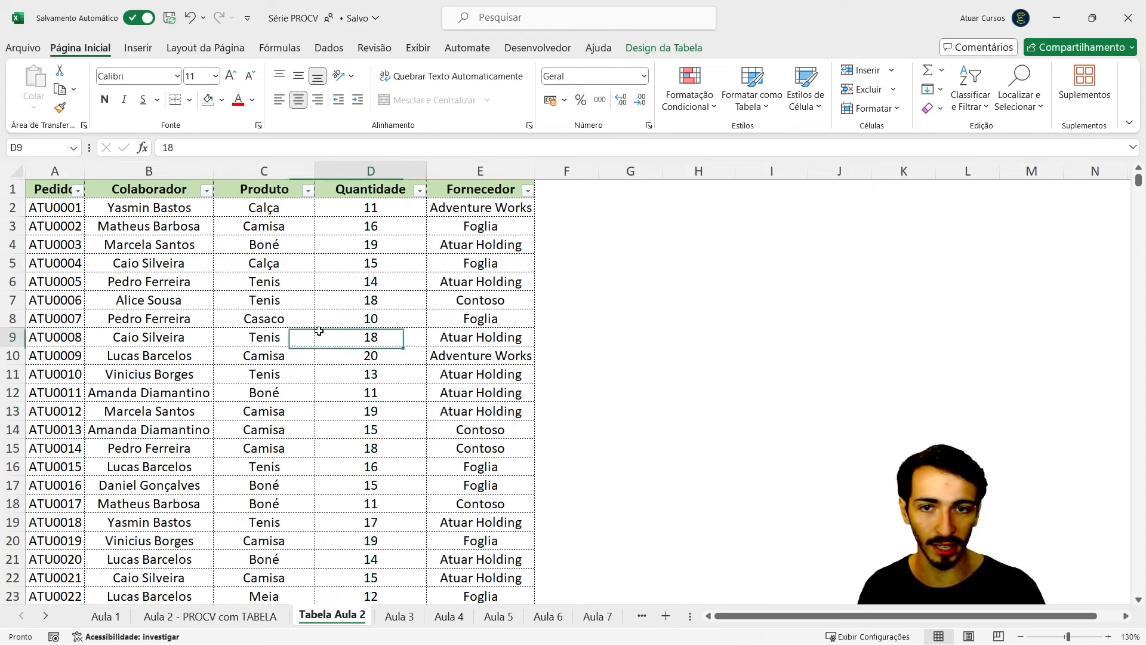
{"action": "left_click", "coordinate": [333, 411]}
{"action": "left_click", "coordinate": [176, 334]}
{"action": "left_click", "coordinate": [240, 330]}
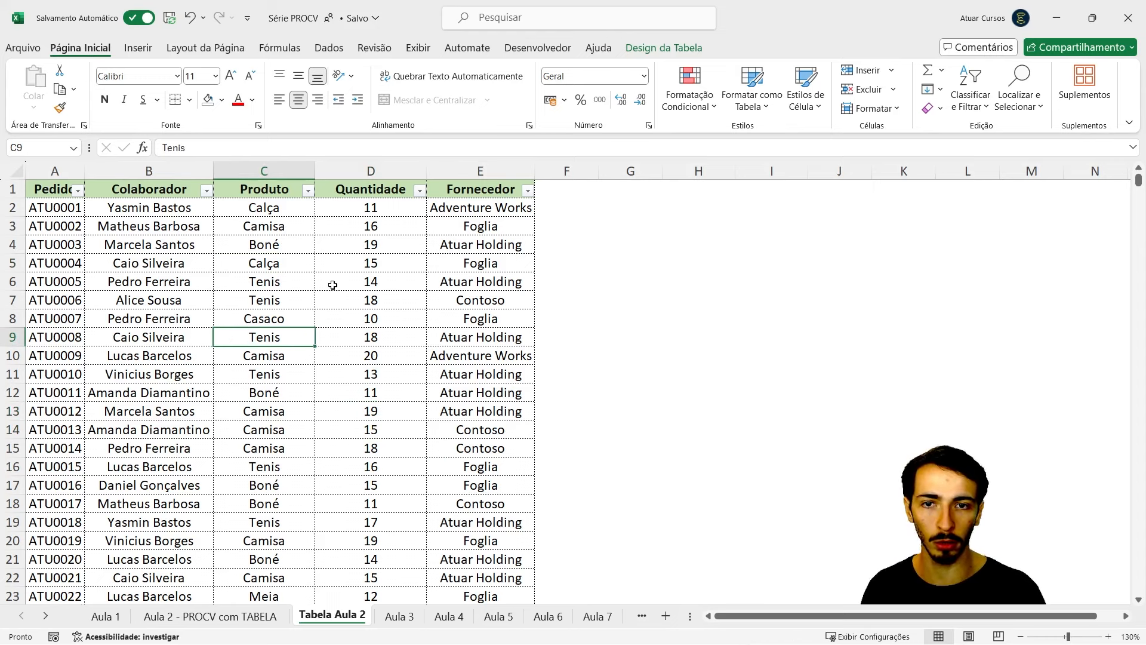
{"action": "left_click", "coordinate": [333, 285]}
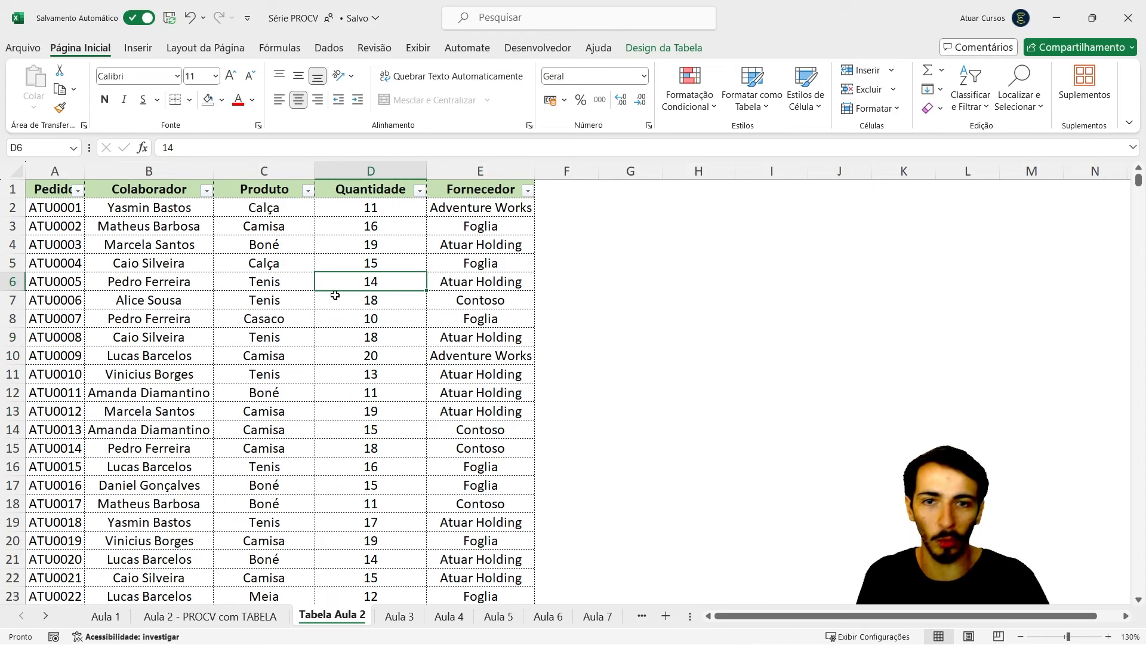
{"action": "left_click", "coordinate": [664, 48]}
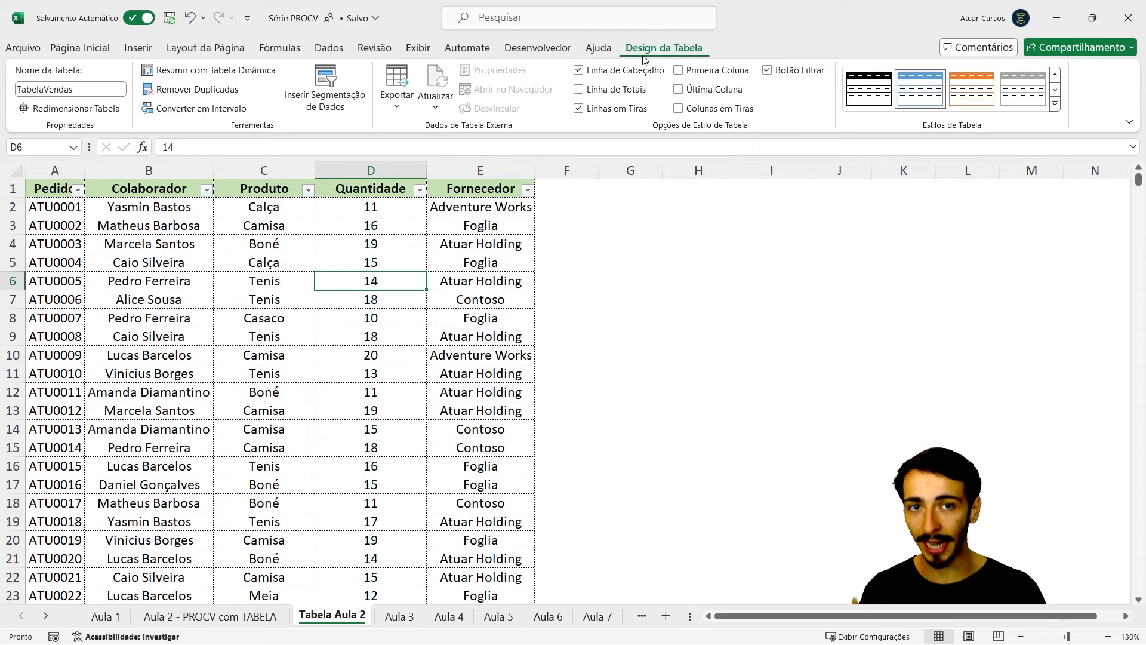
{"action": "left_click", "coordinate": [197, 113]}
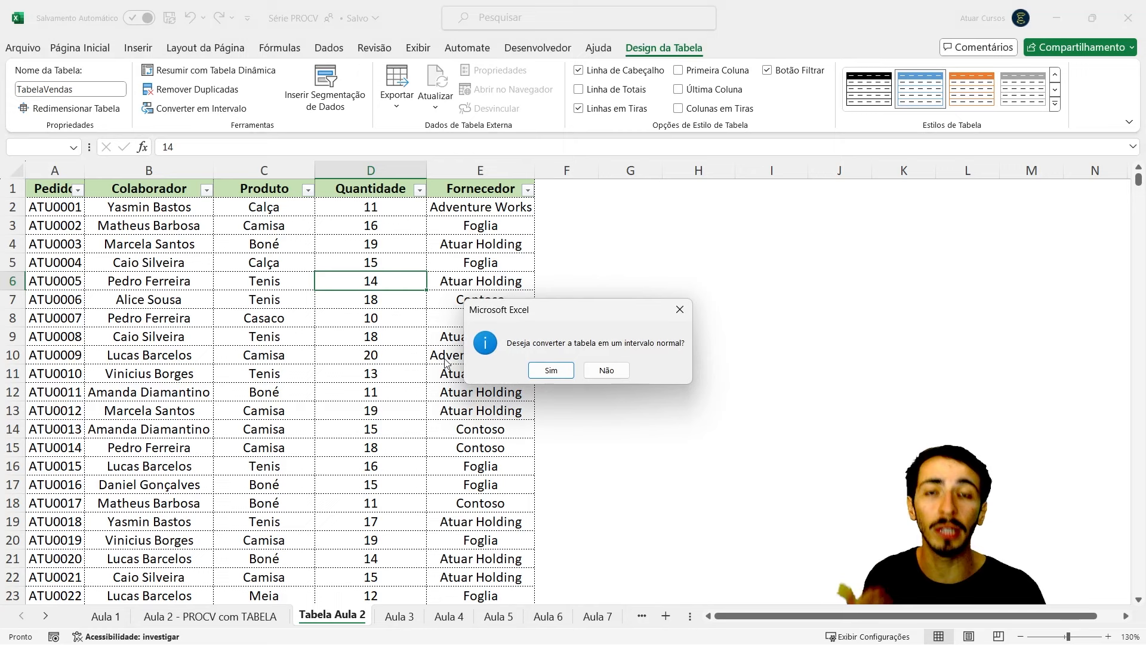
{"action": "left_click", "coordinate": [535, 371]}
Look through the converted order data on the Tabela Aula 2 sheet, examining its rows and columns as a plain range
{"action": "left_click", "coordinate": [198, 353]}
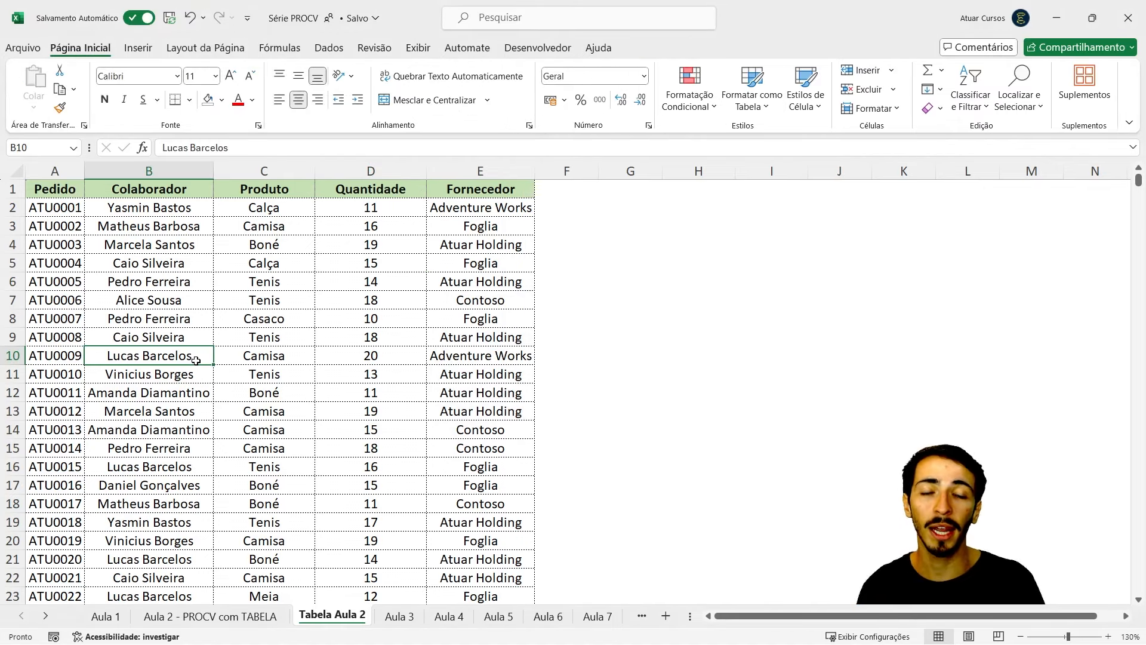
{"action": "scroll", "coordinate": [199, 353], "scroll_direction": "down", "scroll_amount": 2}
{"action": "left_click", "coordinate": [198, 353]}
{"action": "scroll", "coordinate": [199, 354], "scroll_direction": "up", "scroll_amount": 2}
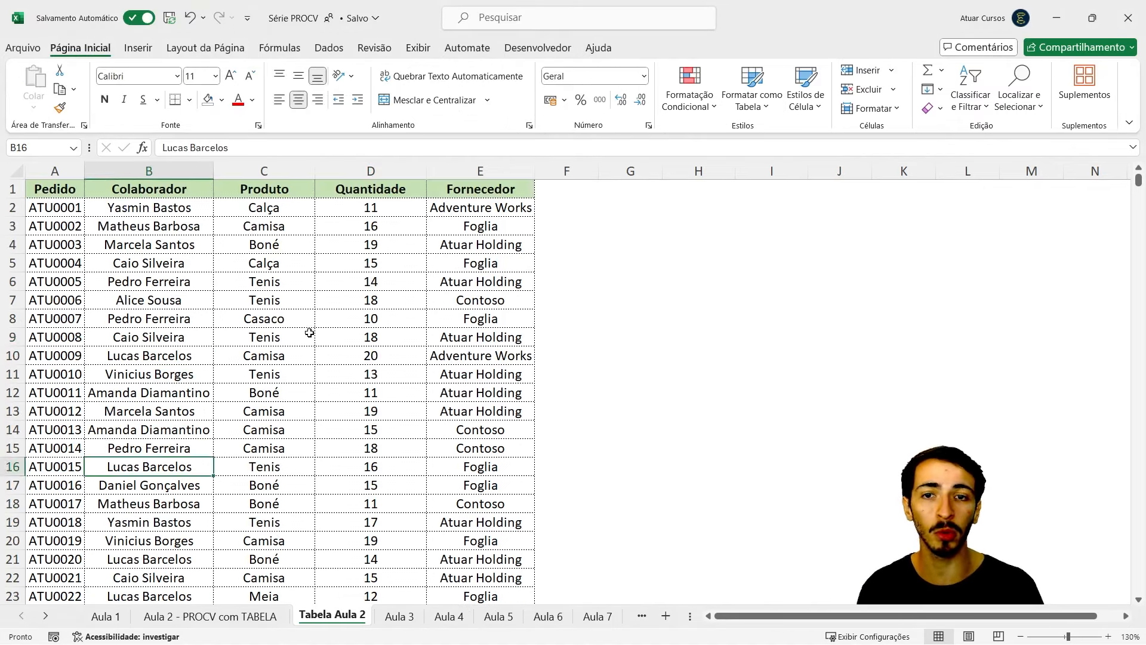
{"action": "left_click", "coordinate": [310, 337]}
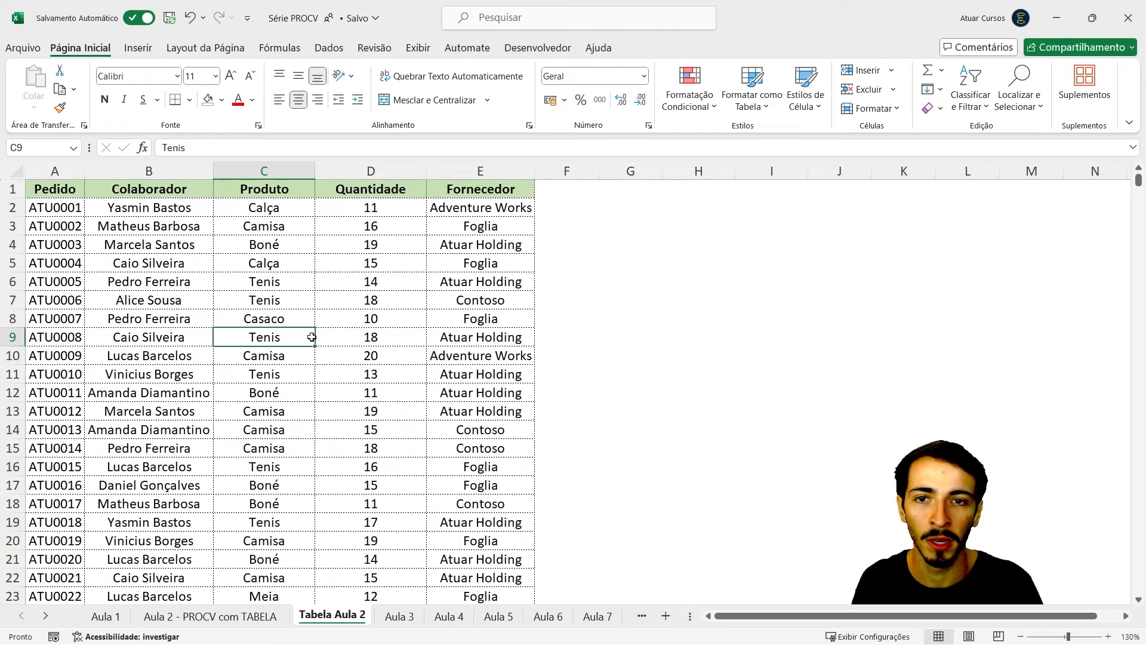
{"action": "scroll", "coordinate": [269, 275], "scroll_direction": "down", "scroll_amount": 2}
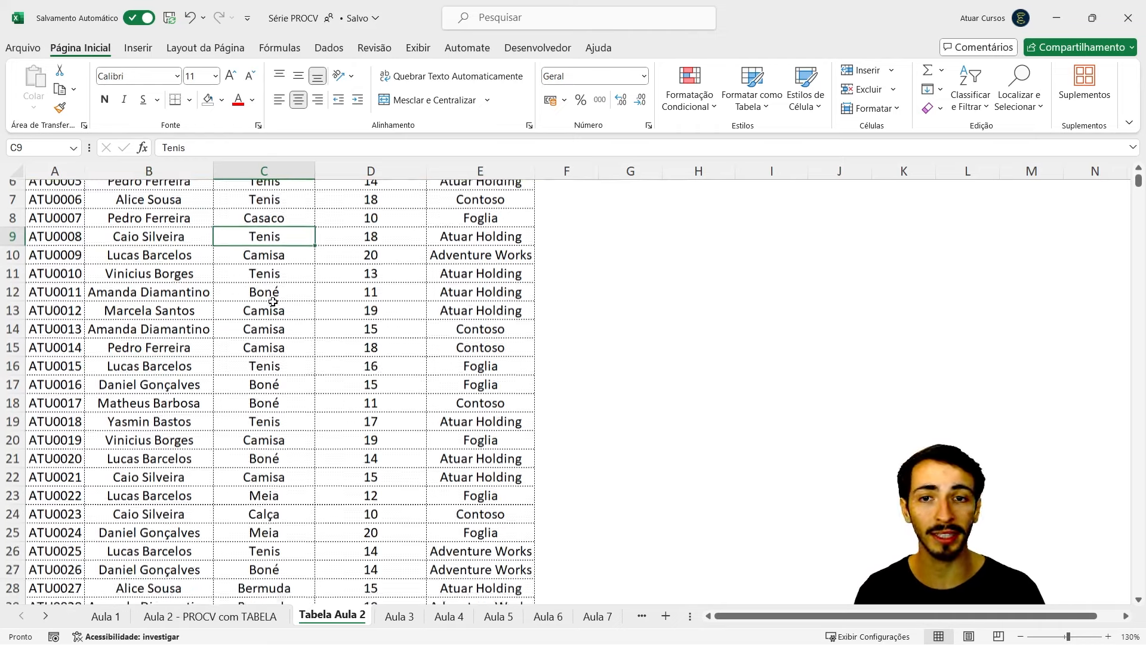
{"action": "scroll", "coordinate": [273, 302], "scroll_direction": "down", "scroll_amount": 20}
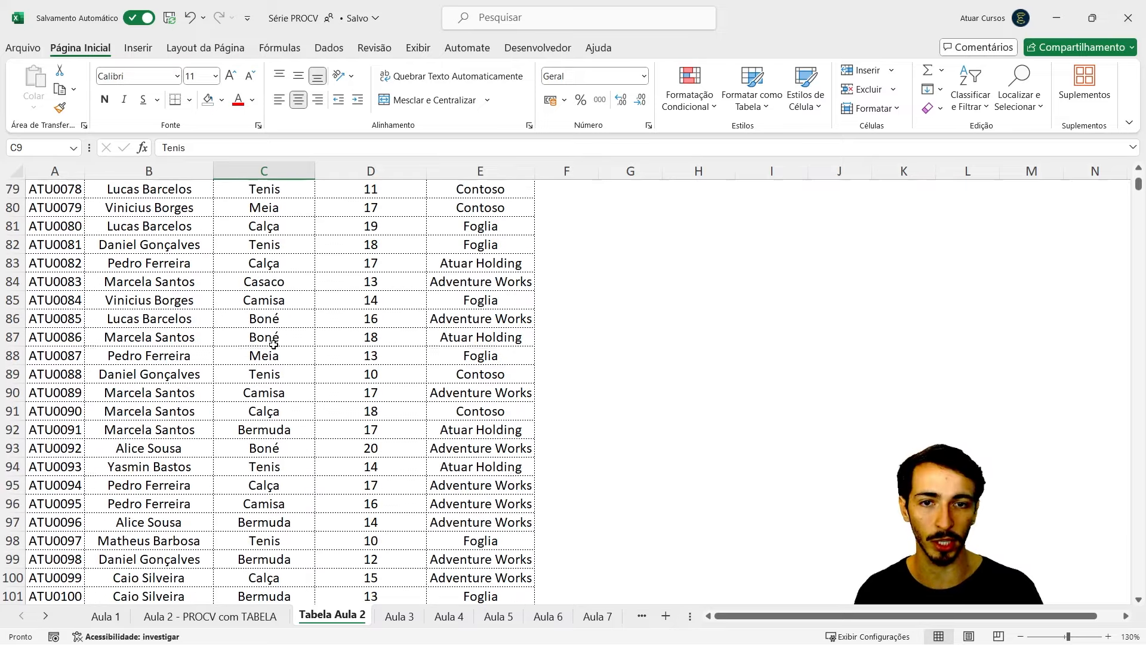
{"action": "scroll", "coordinate": [271, 349], "scroll_direction": "up", "scroll_amount": 20}
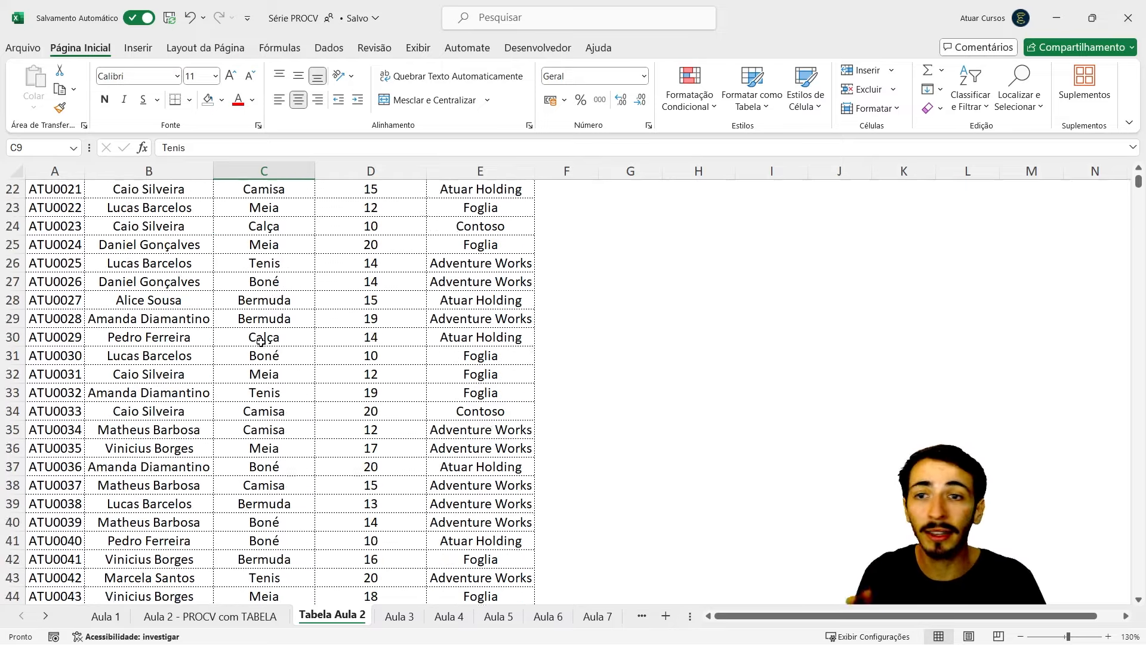
{"action": "left_click", "coordinate": [113, 225]}
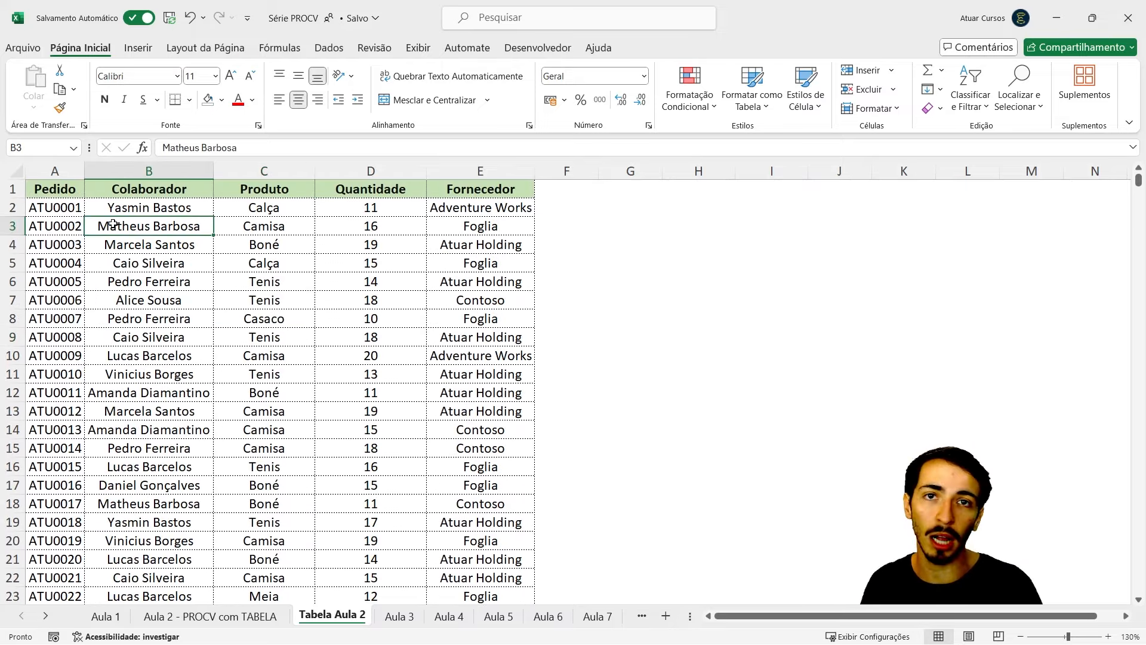
{"action": "key", "text": "Left"}
{"action": "key", "text": "Up"}
{"action": "key", "text": "Down"}
{"action": "key", "text": "Down"}
{"action": "key", "text": "Right"}
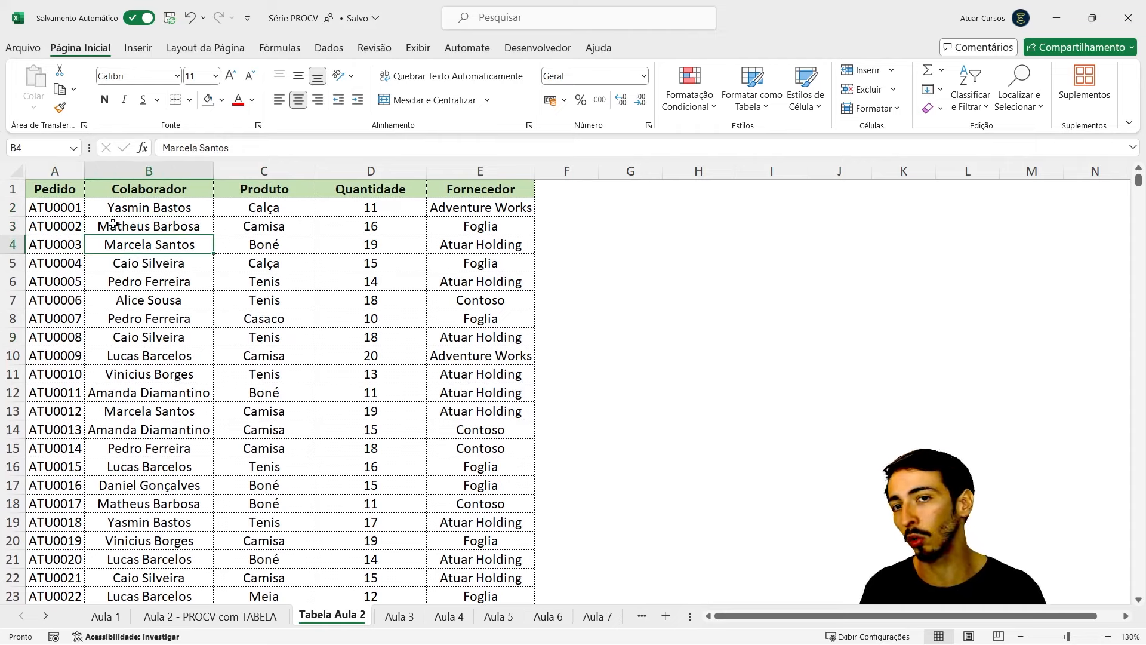
{"action": "key", "text": "Down"}
{"action": "key", "text": "Down"}
{"action": "key", "text": "Down"}
{"action": "key", "text": "Down"}
{"action": "key", "text": "Down"}
{"action": "key", "text": "Down"}
{"action": "key", "text": "Down"}
{"action": "key", "text": "Down"}
{"action": "key", "text": "Down"}
{"action": "key", "text": "Down"}
{"action": "key", "text": "Down"}
{"action": "key", "text": "Down"}
{"action": "key", "text": "Down"}
{"action": "key", "text": "Down"}
{"action": "key", "text": "Down"}
{"action": "key", "text": "Down"}
{"action": "key", "text": "Down"}
{"action": "key", "text": "Down"}
{"action": "key", "text": "Down"}
{"action": "key", "text": "Down"}
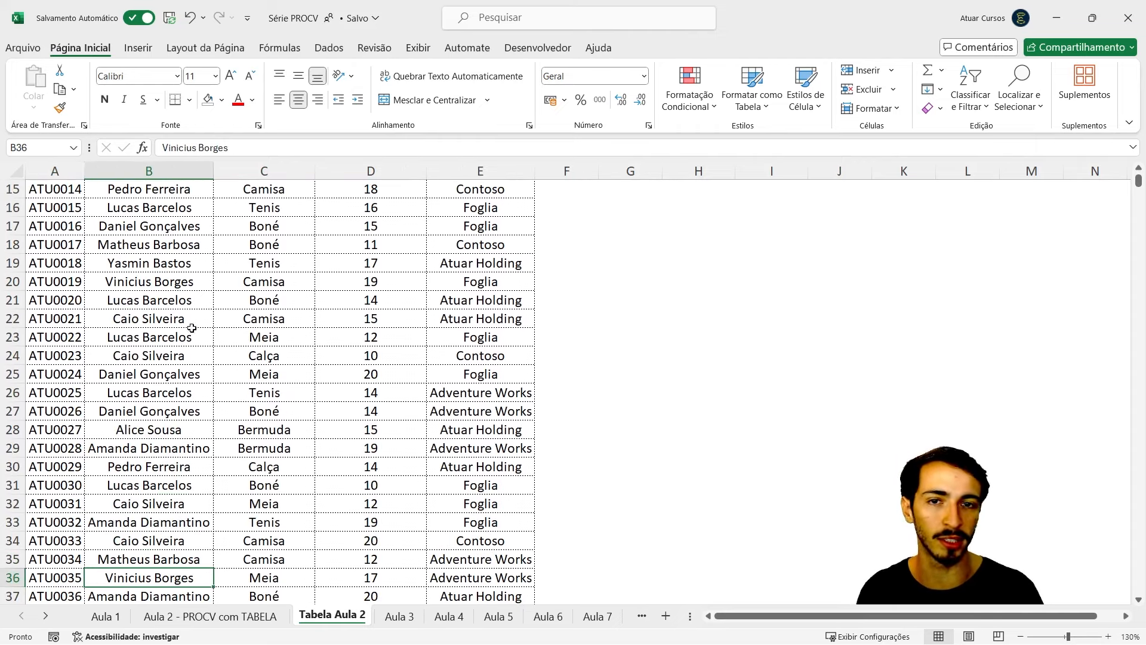
{"action": "scroll", "coordinate": [189, 325], "scroll_direction": "down", "scroll_amount": 9}
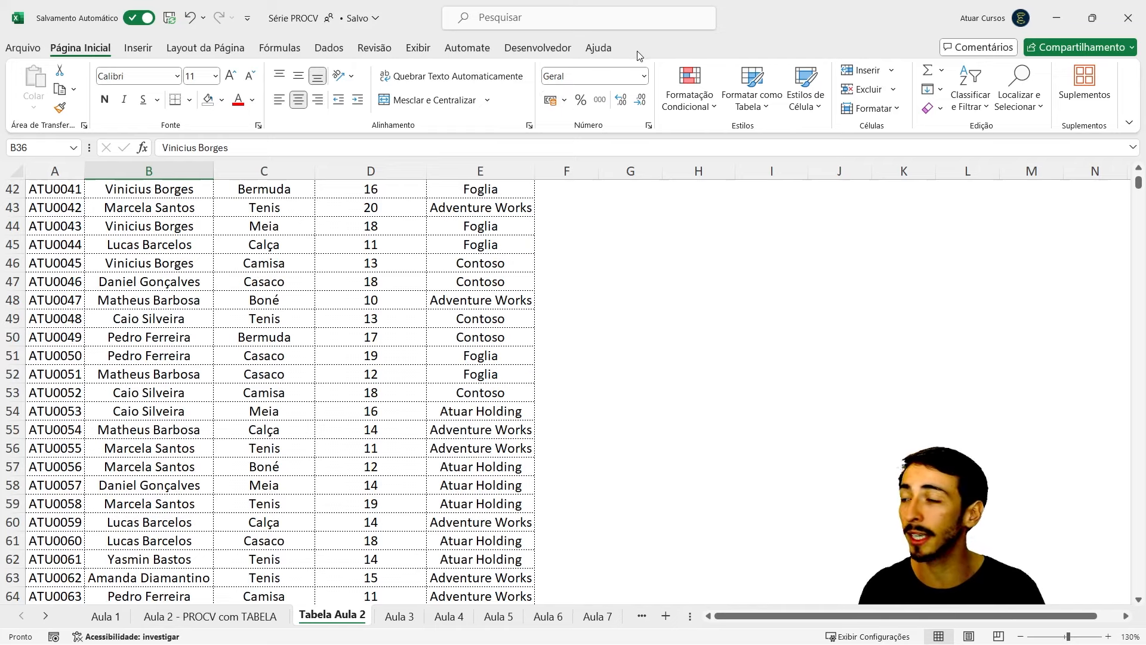
{"action": "scroll", "coordinate": [220, 485], "scroll_direction": "up", "scroll_amount": 14}
{"action": "left_click", "coordinate": [221, 411]}
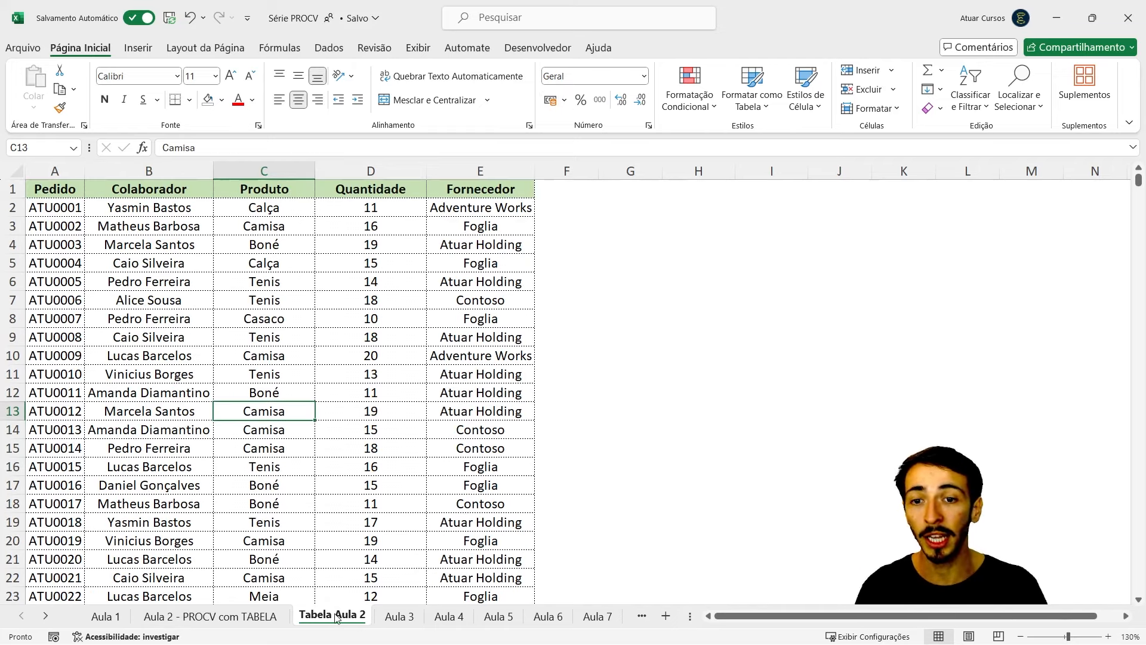
Start a new PROCV formula in C2 of the order list with A2 as the lookup value
{"action": "left_click", "coordinate": [217, 621]}
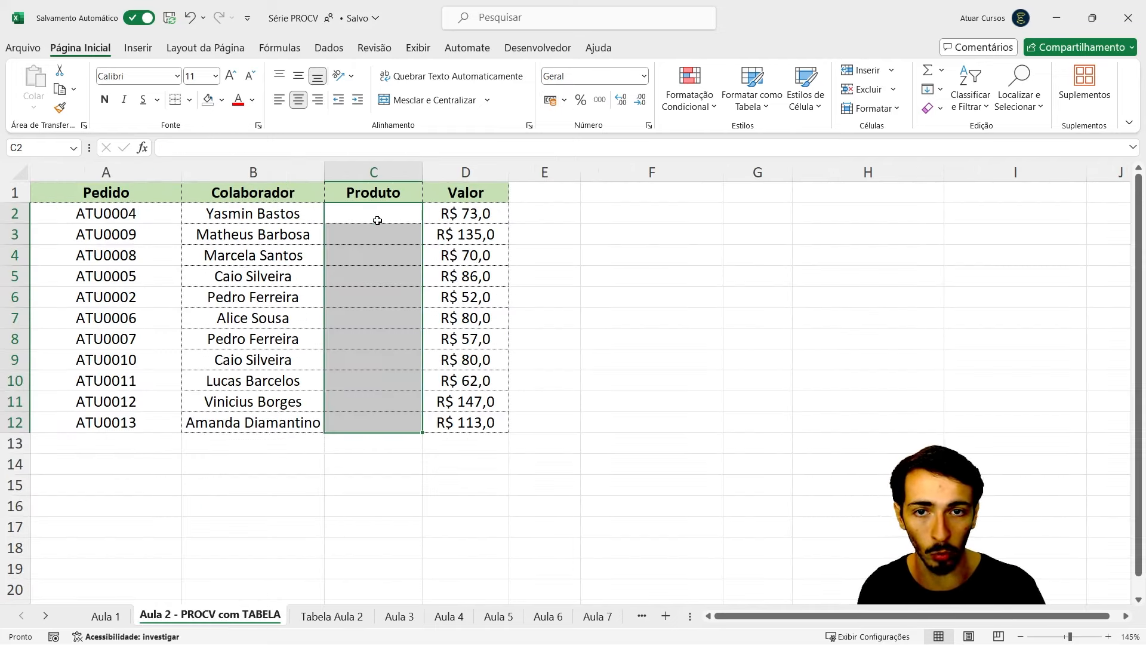
{"action": "left_click", "coordinate": [377, 221]}
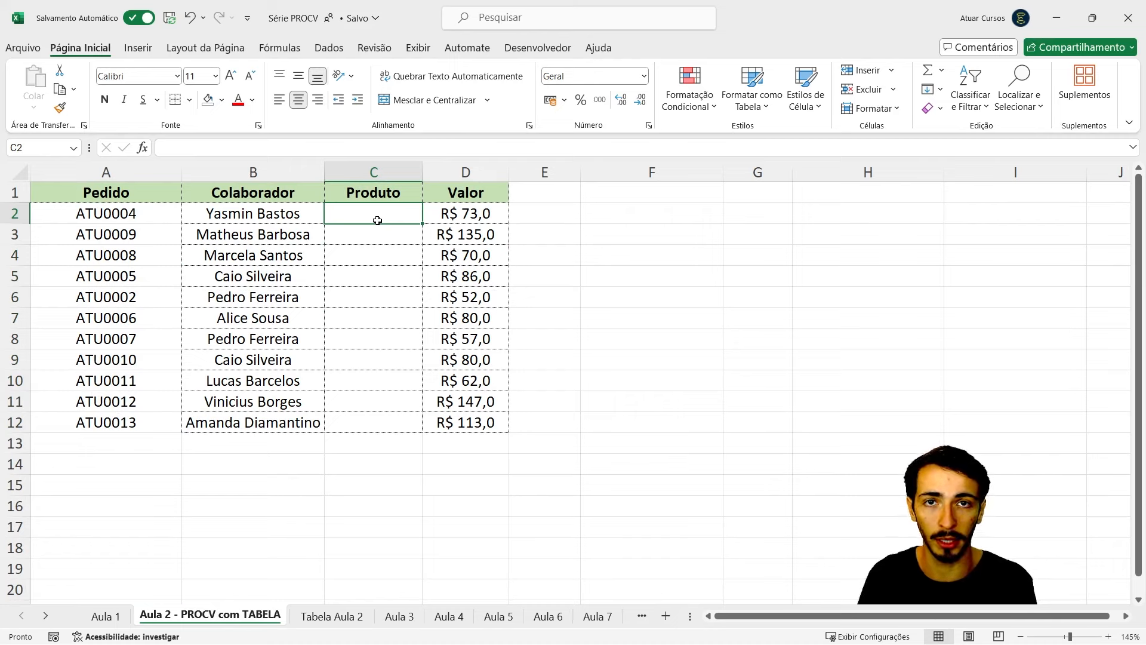
{"action": "type", "text": "=procv"}
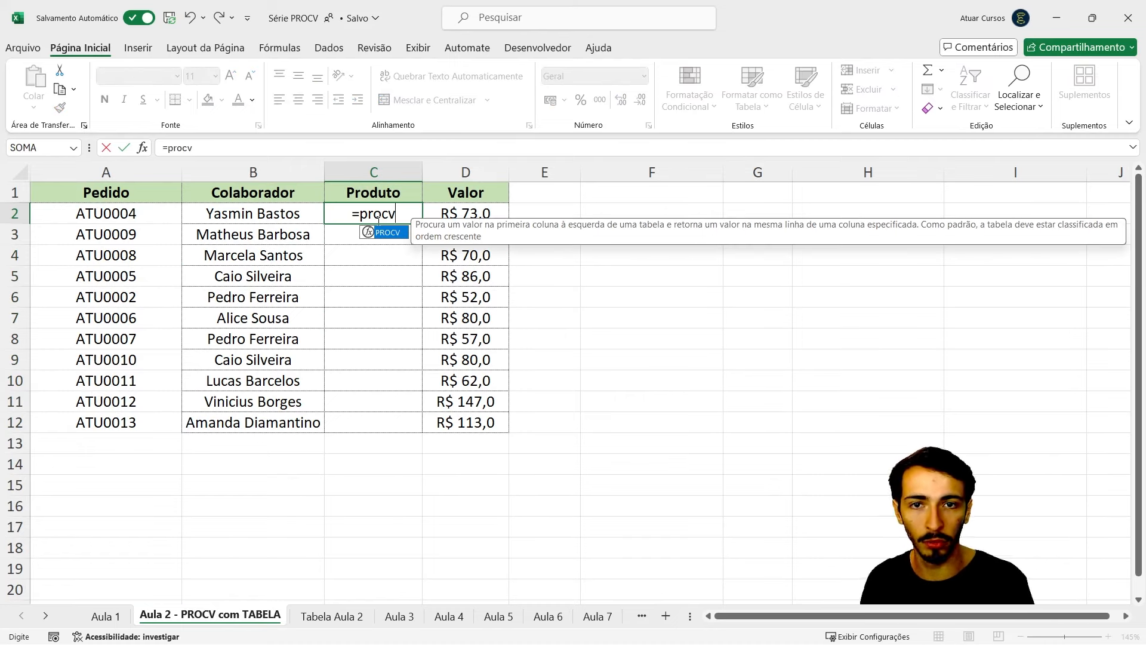
{"action": "key", "text": "Tab"}
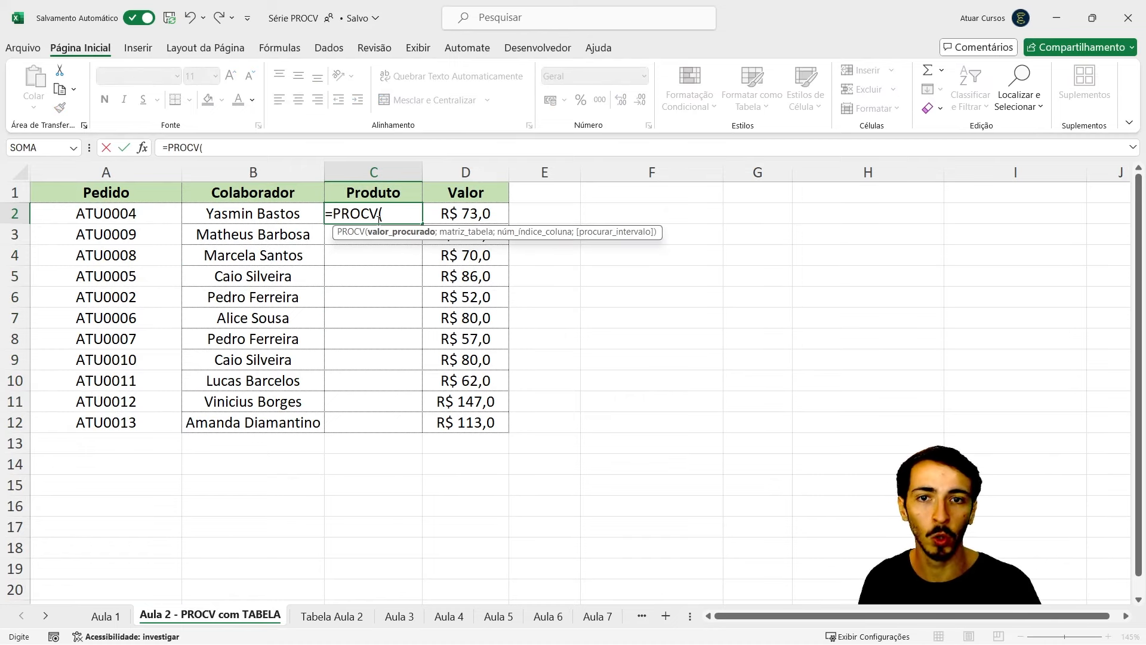
{"action": "left_click", "coordinate": [105, 215]}
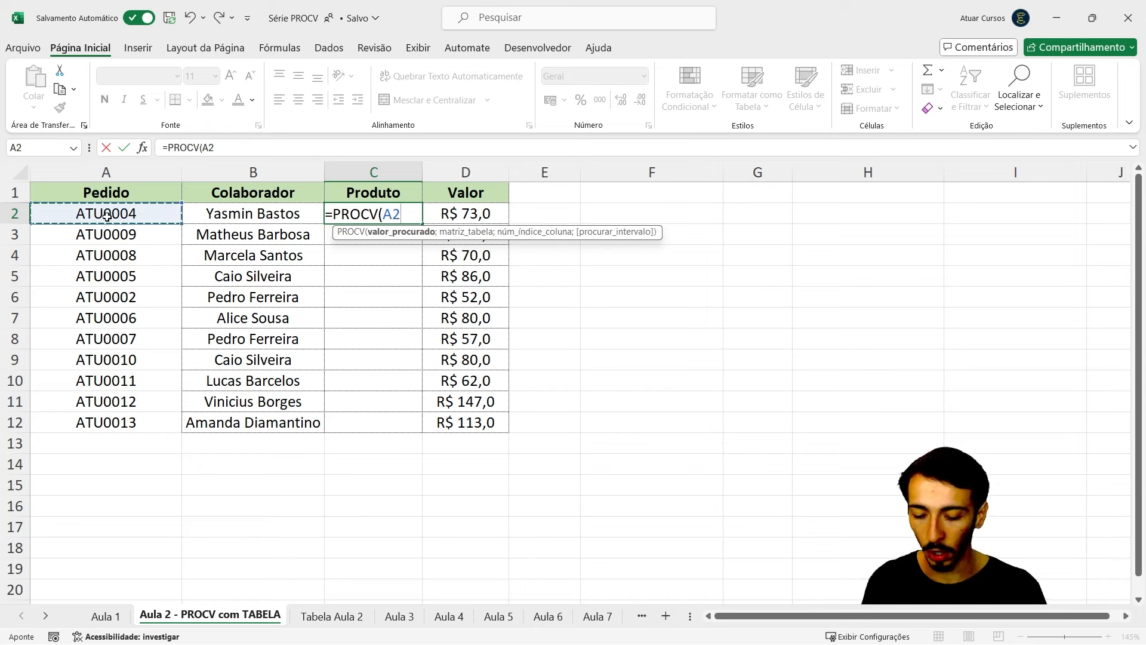
Try the entry tabe as the formula's table argument and cut the formula back to =PROCV(A2;
{"action": "type", "text": ";tabe"}
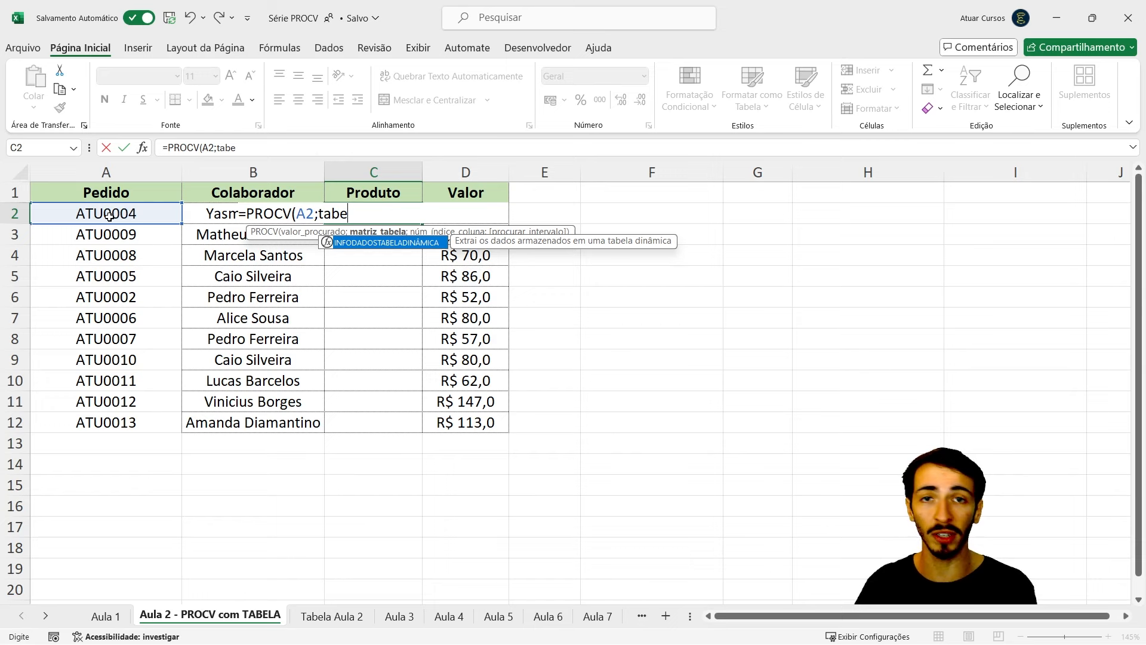
{"action": "key", "text": "BackSpace"}
{"action": "key", "text": "BackSpace"}
{"action": "key", "text": "BackSpace"}
{"action": "key", "text": "BackSpace"}
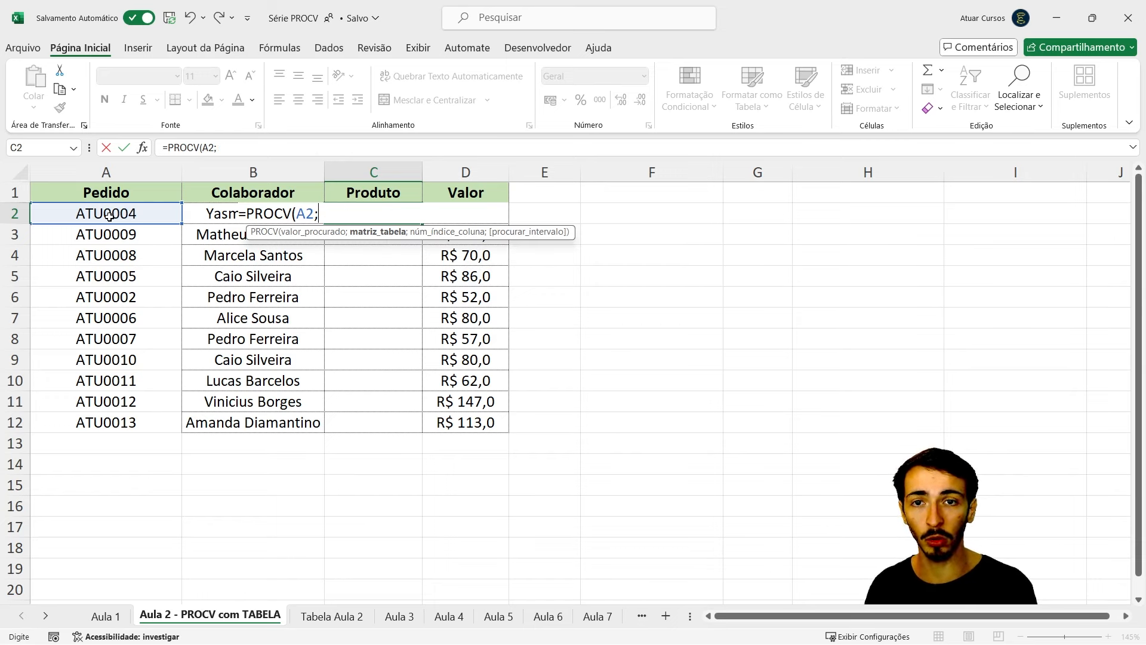
Use the whole data range A1:E8001 on the Tabela Aula 2 sheet as the table argument and highlight that reference in the formula
{"action": "left_click", "coordinate": [332, 616]}
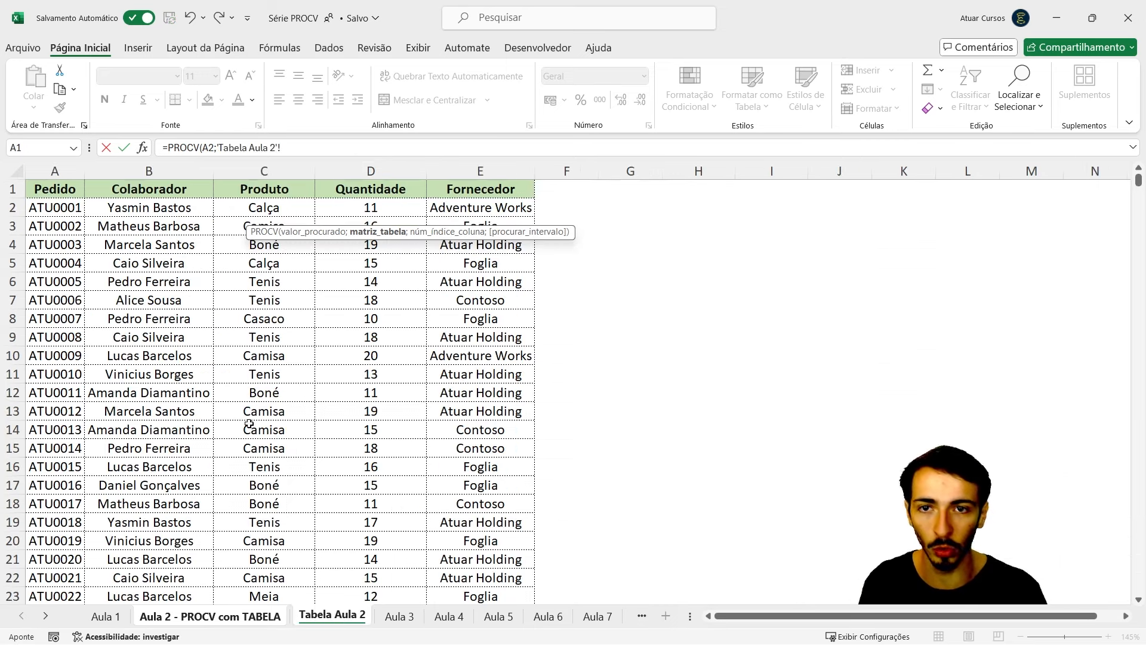
{"action": "left_click", "coordinate": [238, 335]}
{"action": "key", "text": "ctrl+a"}
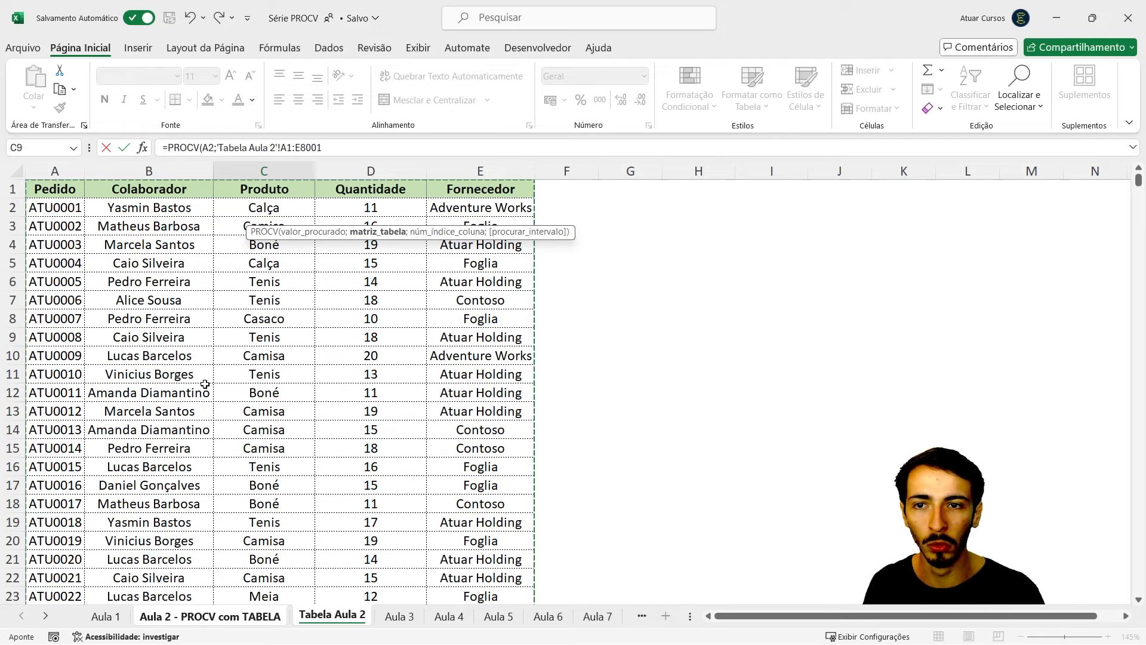
{"action": "scroll", "coordinate": [205, 384], "scroll_direction": "down", "scroll_amount": 20}
{"action": "scroll", "coordinate": [203, 407], "scroll_direction": "up", "scroll_amount": 8}
{"action": "scroll", "coordinate": [203, 408], "scroll_direction": "up", "scroll_amount": 20}
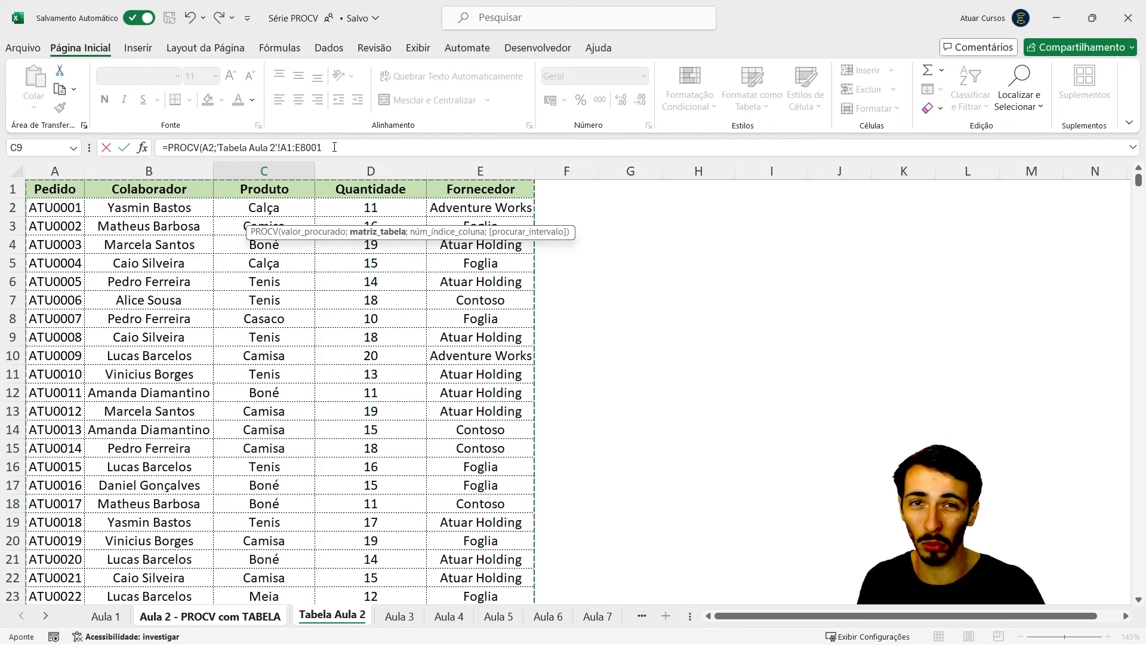
{"action": "left_click_drag", "start_coordinate": [334, 148], "coordinate": [228, 159]}
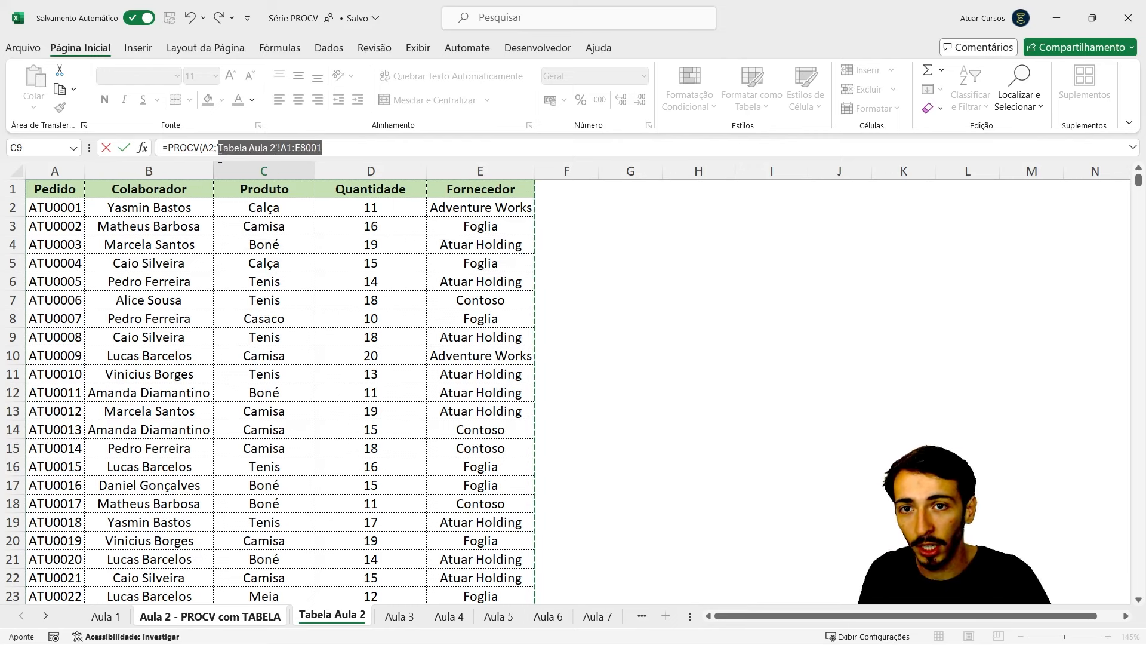
Make the formula's table range absolute as $A$1:$E$8001, then finish it in C2 with column index 3 and exact match 0
{"action": "key", "text": "F4"}
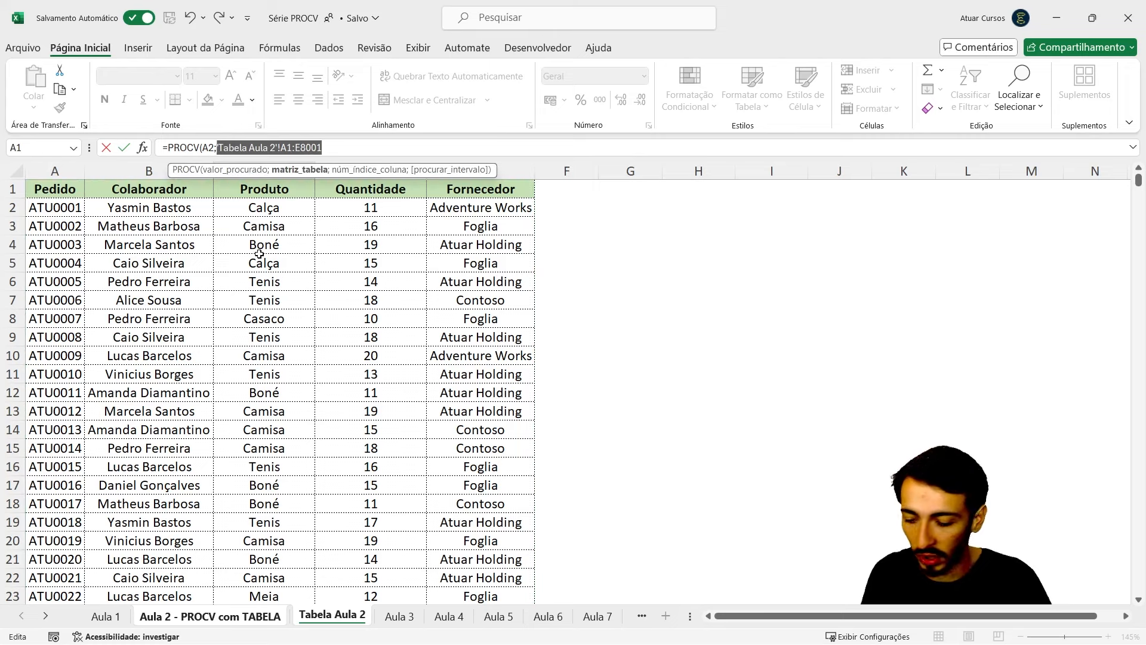
{"action": "left_click", "coordinate": [380, 149]}
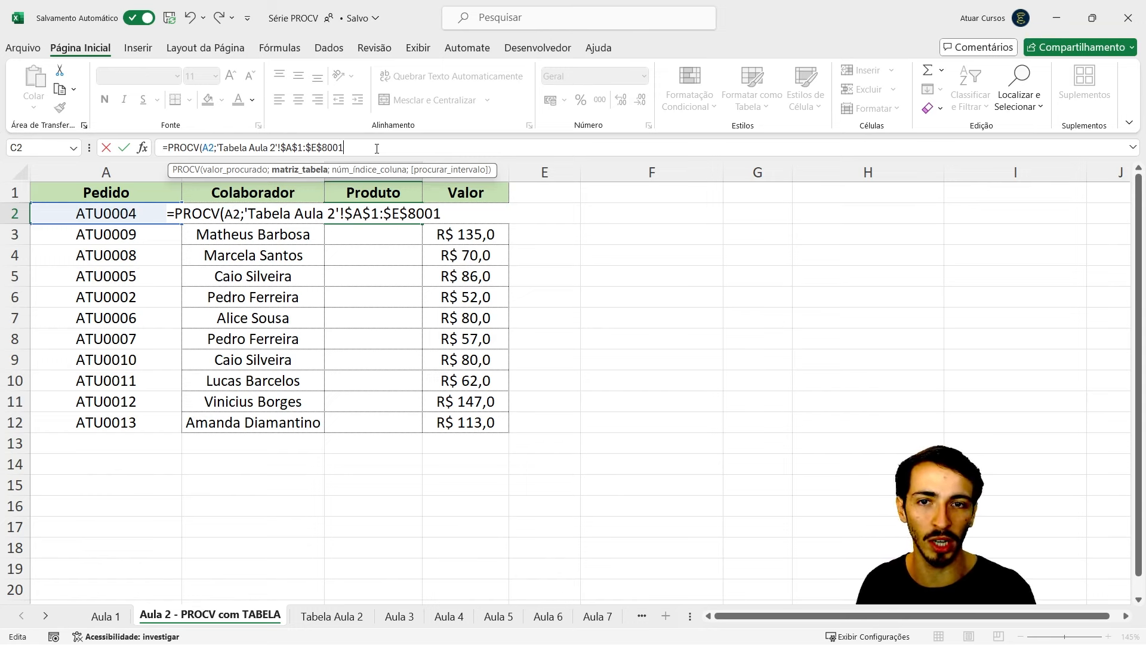
{"action": "type", "text": ";"}
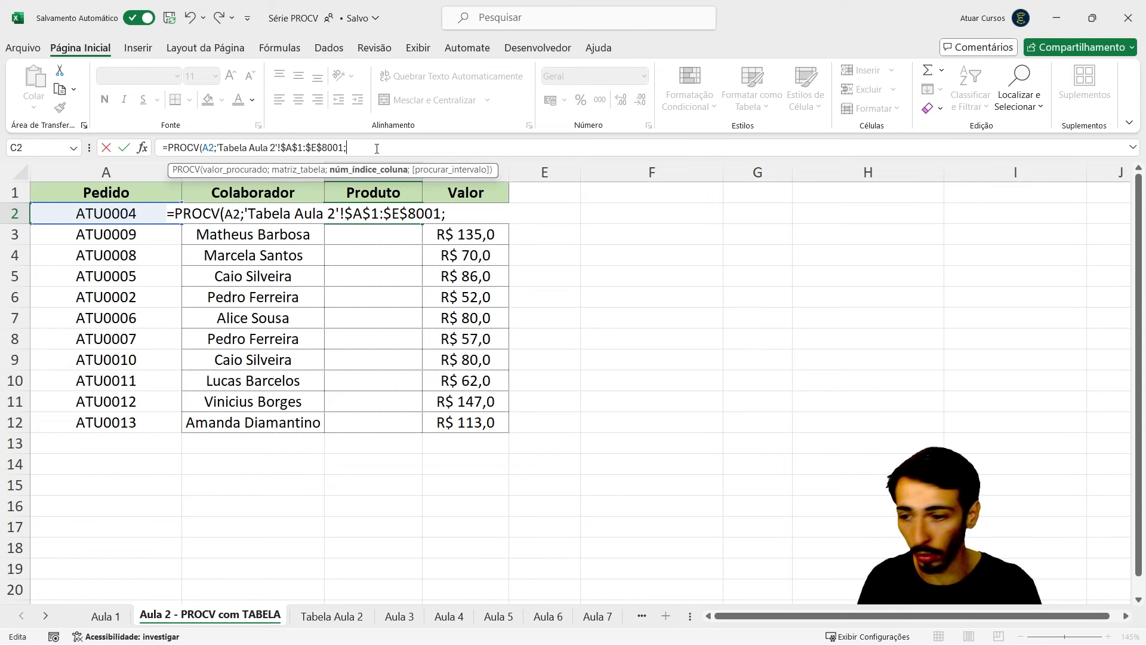
{"action": "type", "text": "3;"}
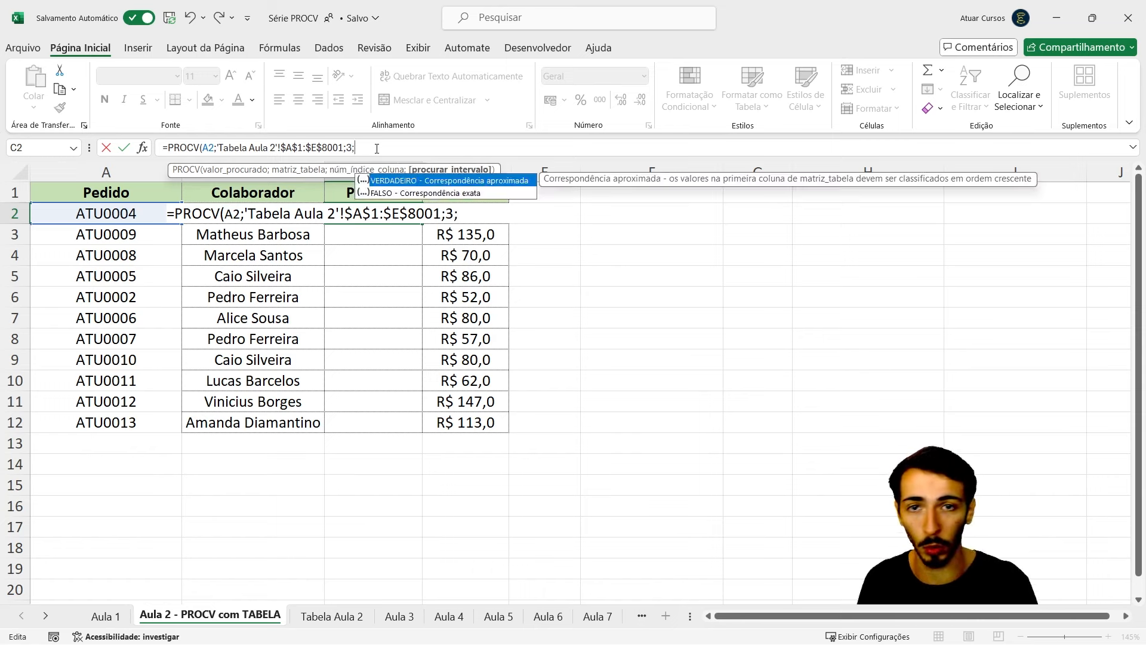
{"action": "type", "text": "0)"}
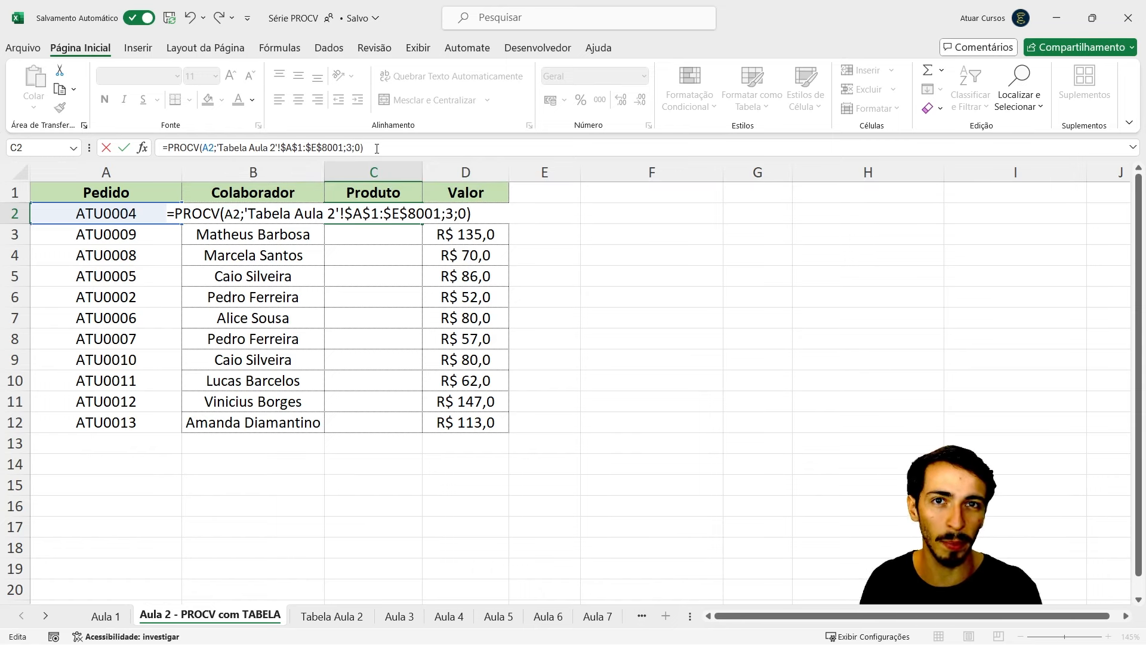
{"action": "key", "text": "Return"}
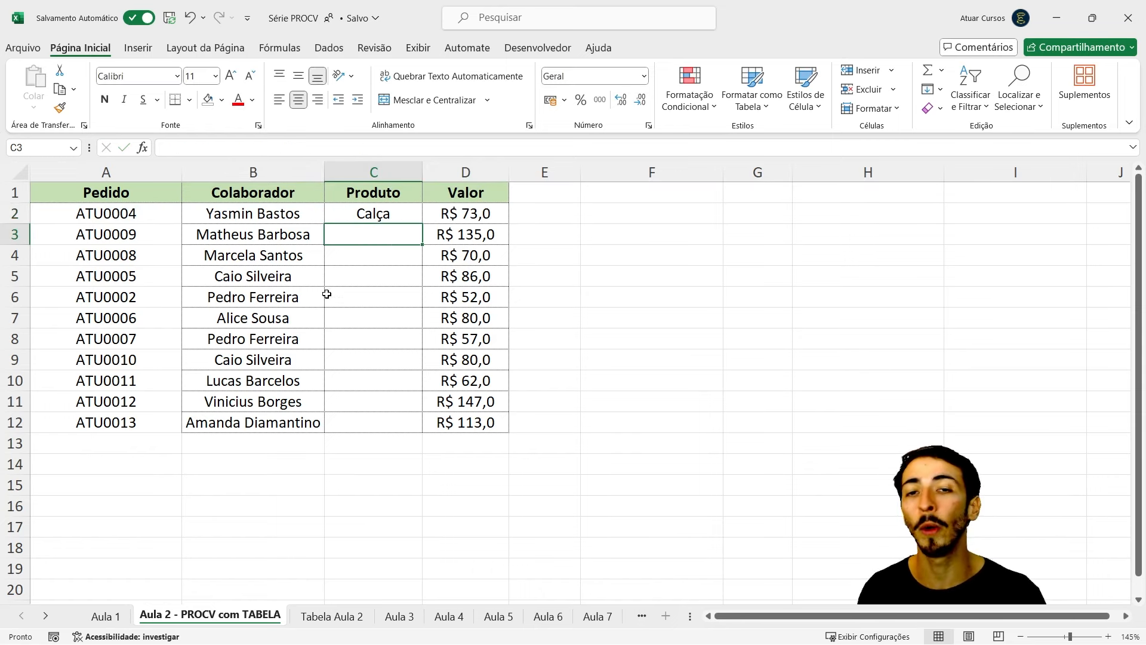
Delete the range-based PROCV formula from C2
{"action": "left_click", "coordinate": [352, 218]}
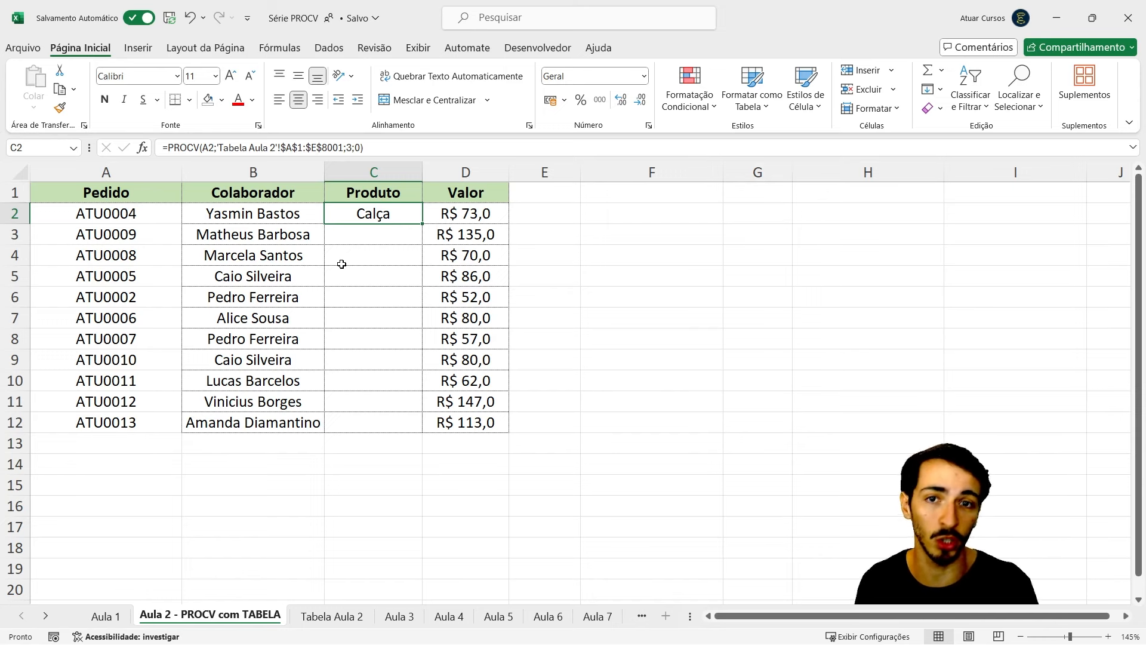
{"action": "key", "text": "Delete"}
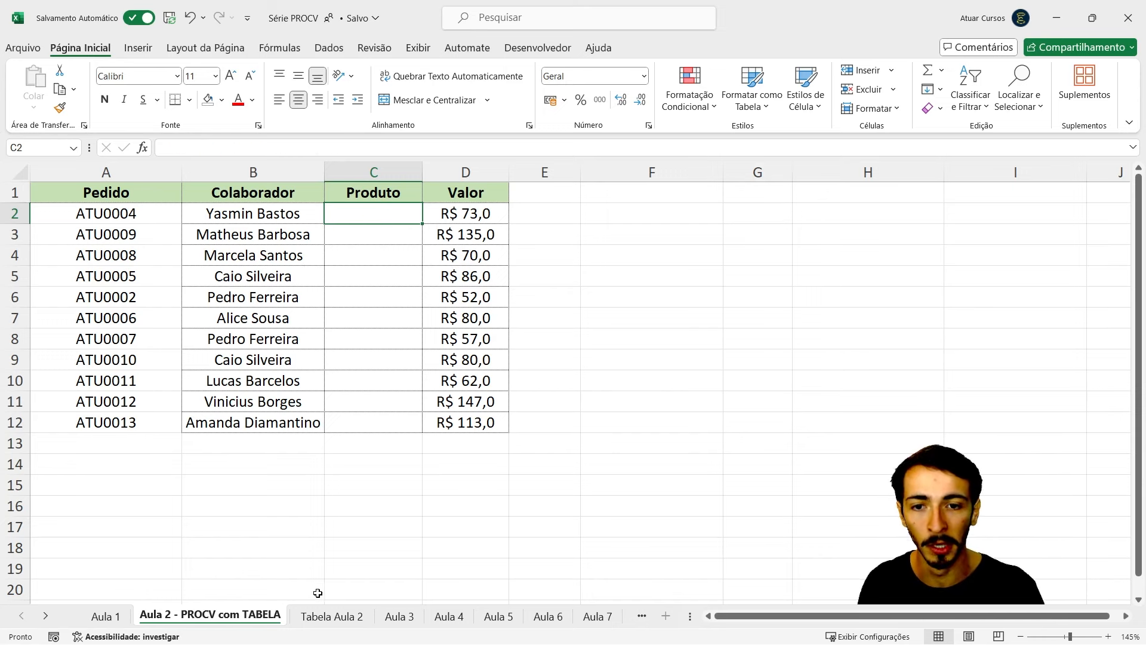
Format the whole data range A1:E8001 on the Tabela Aula 2 sheet as a table with headers, using the first light green style
{"action": "left_click", "coordinate": [332, 616]}
{"action": "left_click", "coordinate": [296, 357]}
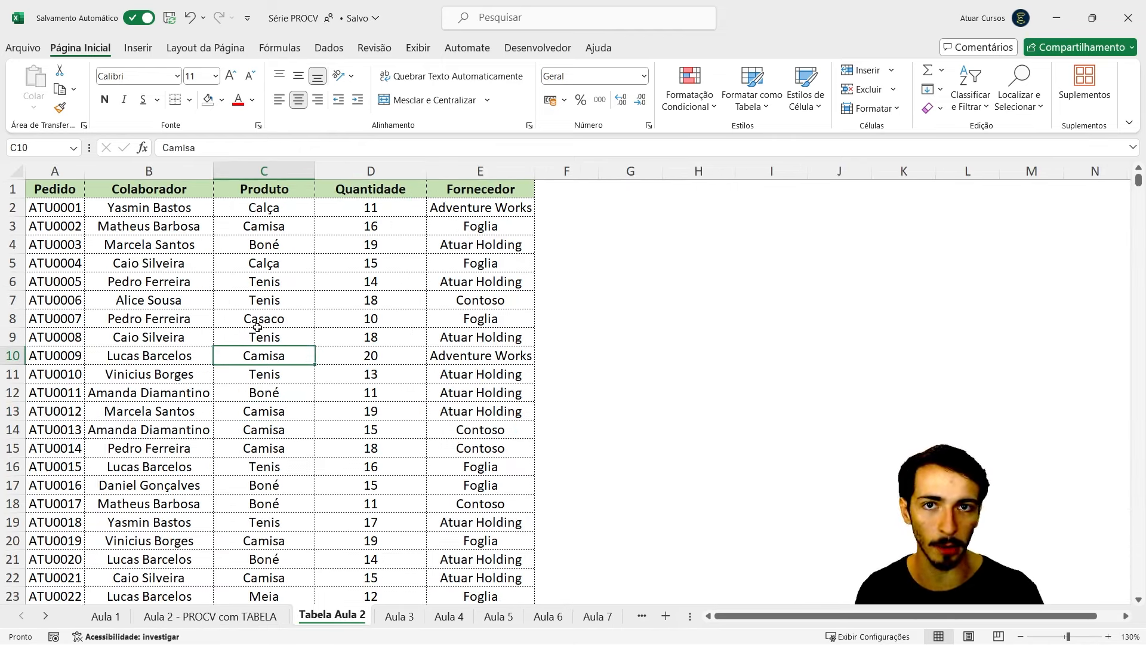
{"action": "left_click", "coordinate": [252, 462]}
{"action": "left_click", "coordinate": [125, 338]}
{"action": "left_click", "coordinate": [307, 325]}
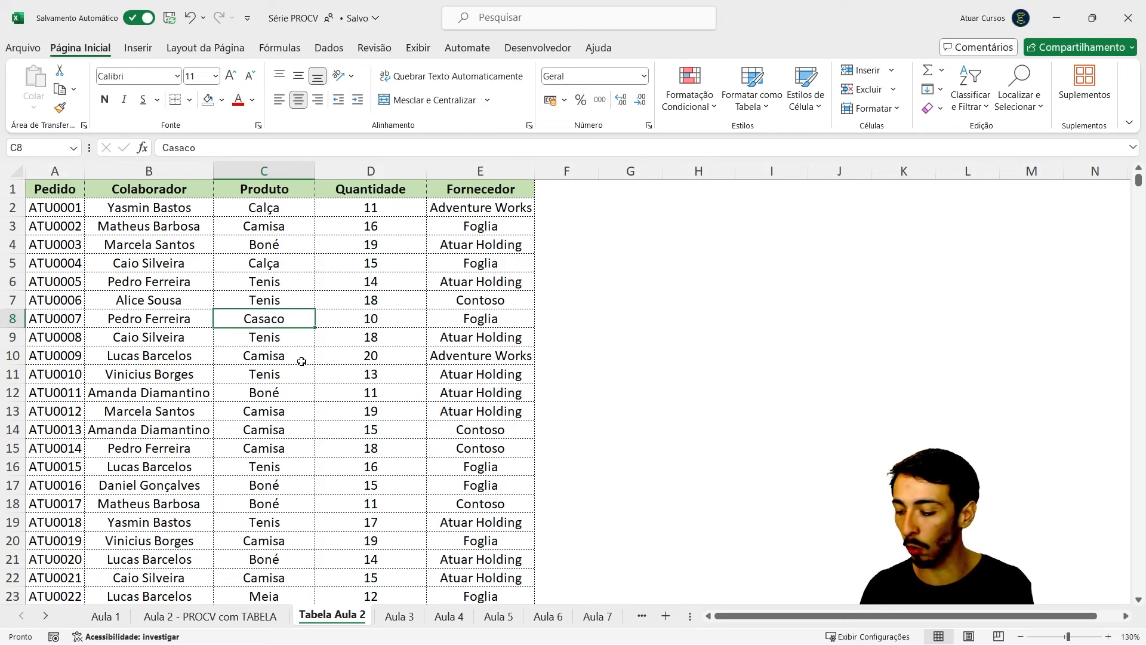
{"action": "key", "text": "ctrl+a"}
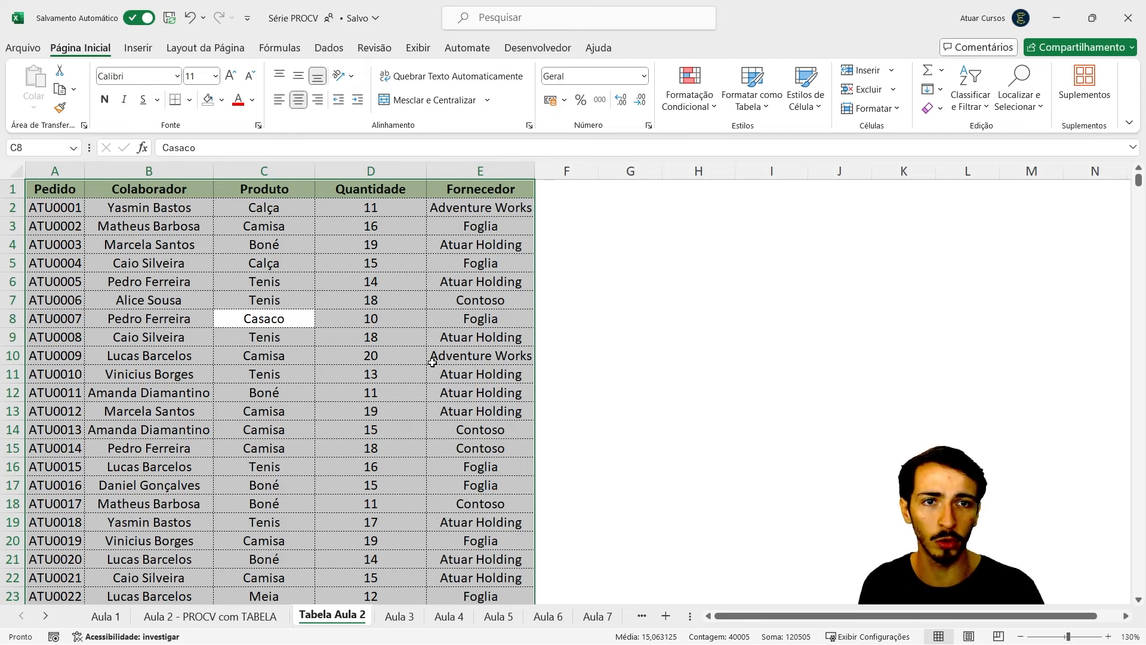
{"action": "left_click", "coordinate": [756, 105]}
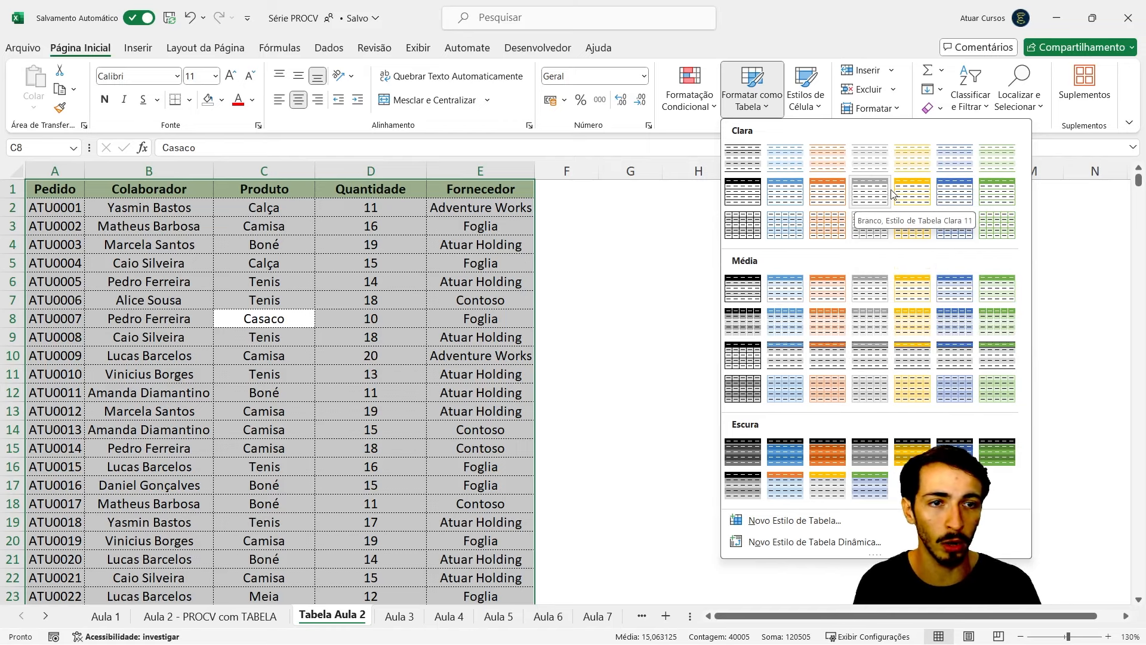
{"action": "left_click", "coordinate": [997, 160]}
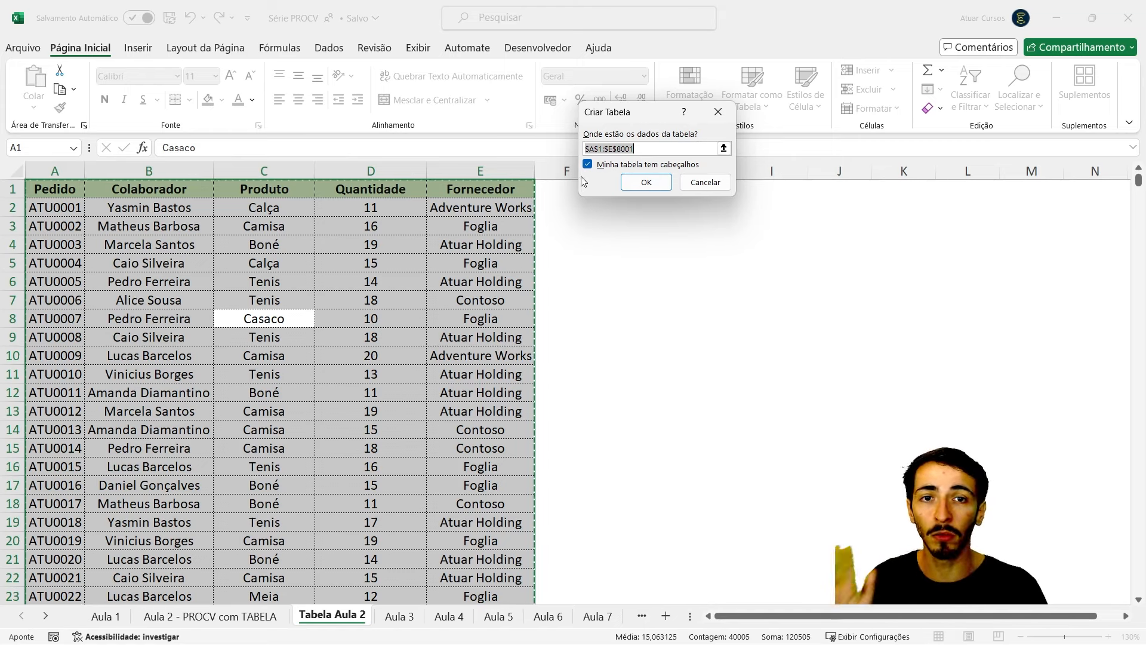
{"action": "left_click", "coordinate": [645, 183]}
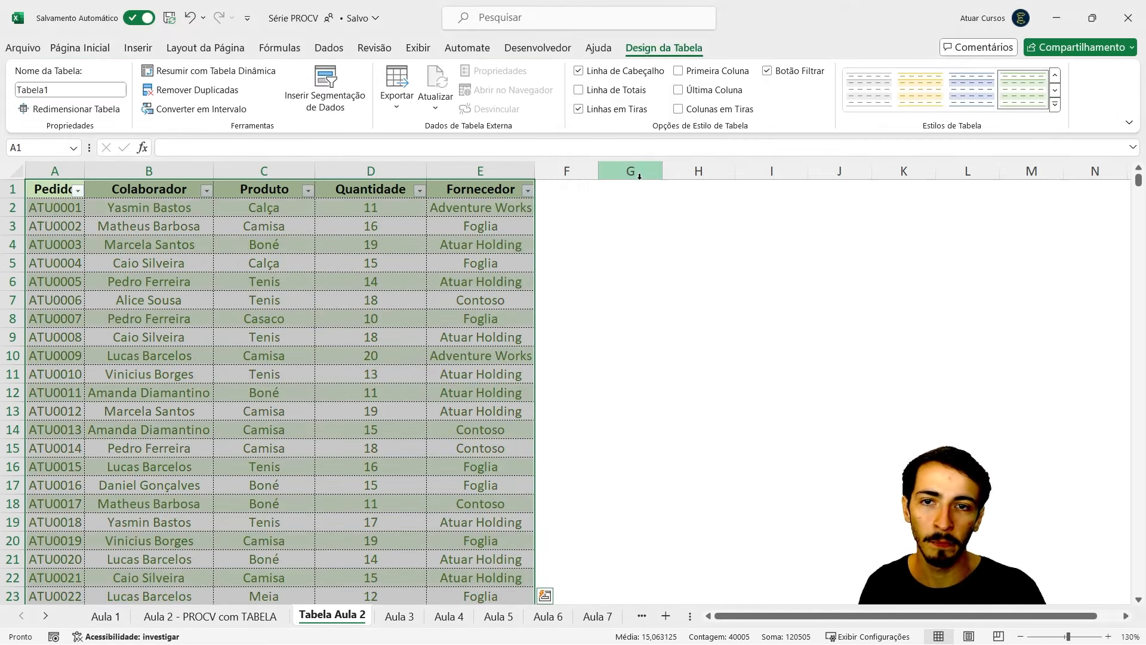
Look through the newly formatted table on Tabela Aula 2, examining its banded rows, header row and filter arrows
{"action": "left_click", "coordinate": [373, 305]}
{"action": "scroll", "coordinate": [372, 304], "scroll_direction": "down", "scroll_amount": 5}
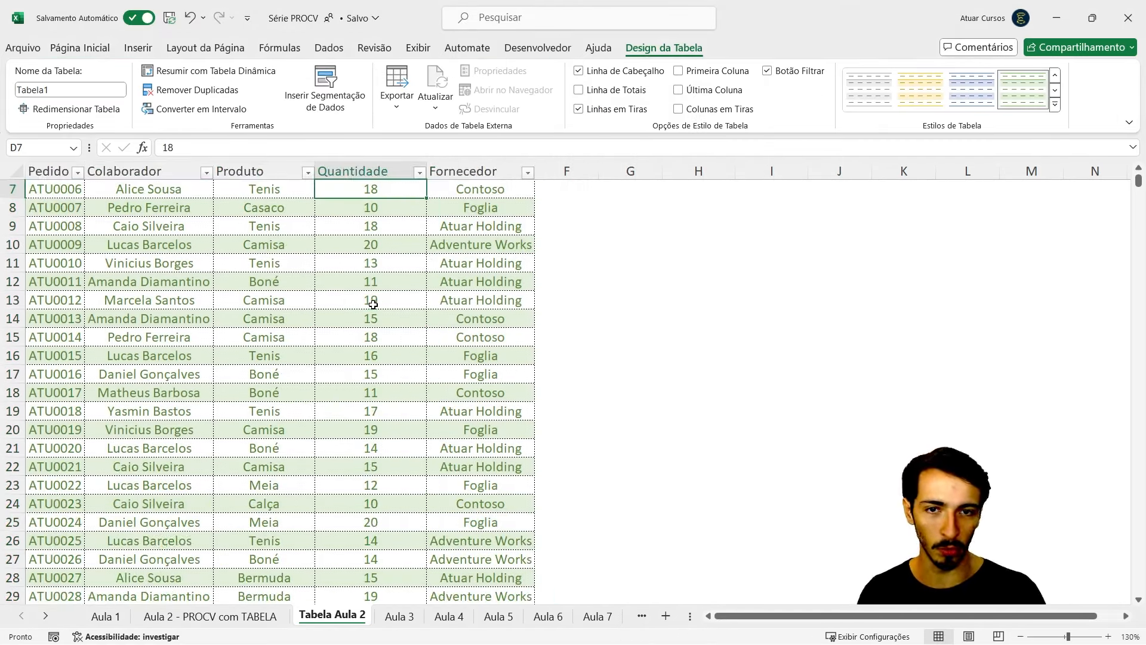
{"action": "scroll", "coordinate": [332, 358], "scroll_direction": "down", "scroll_amount": 1}
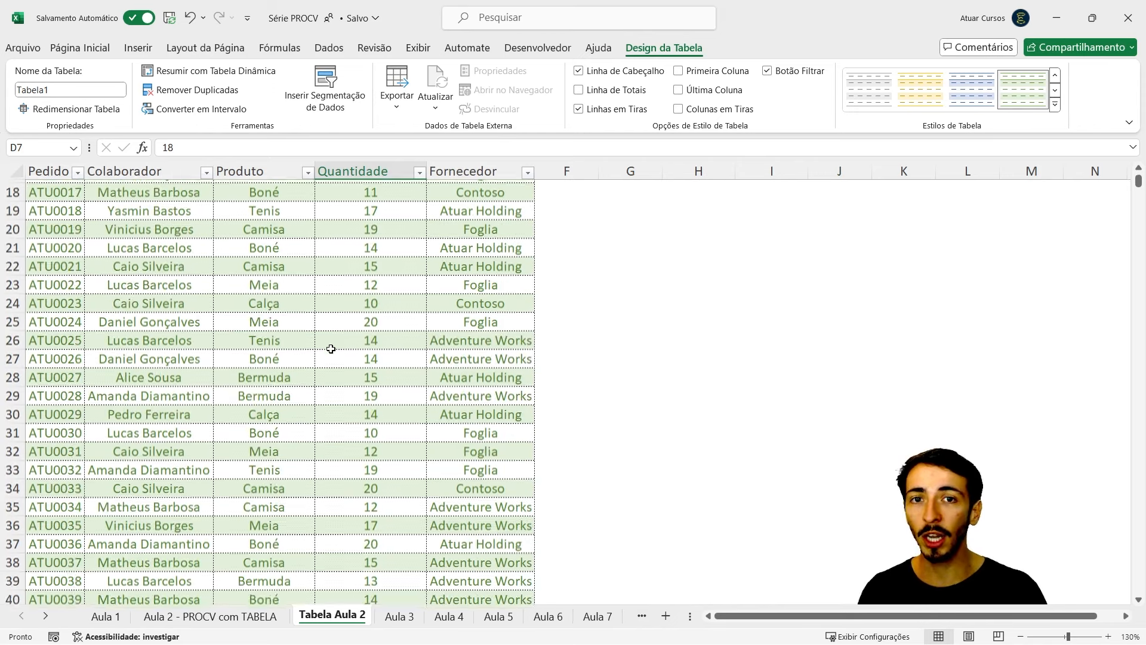
{"action": "scroll", "coordinate": [334, 349], "scroll_direction": "up", "scroll_amount": 6}
{"action": "scroll", "coordinate": [344, 336], "scroll_direction": "down", "scroll_amount": 6}
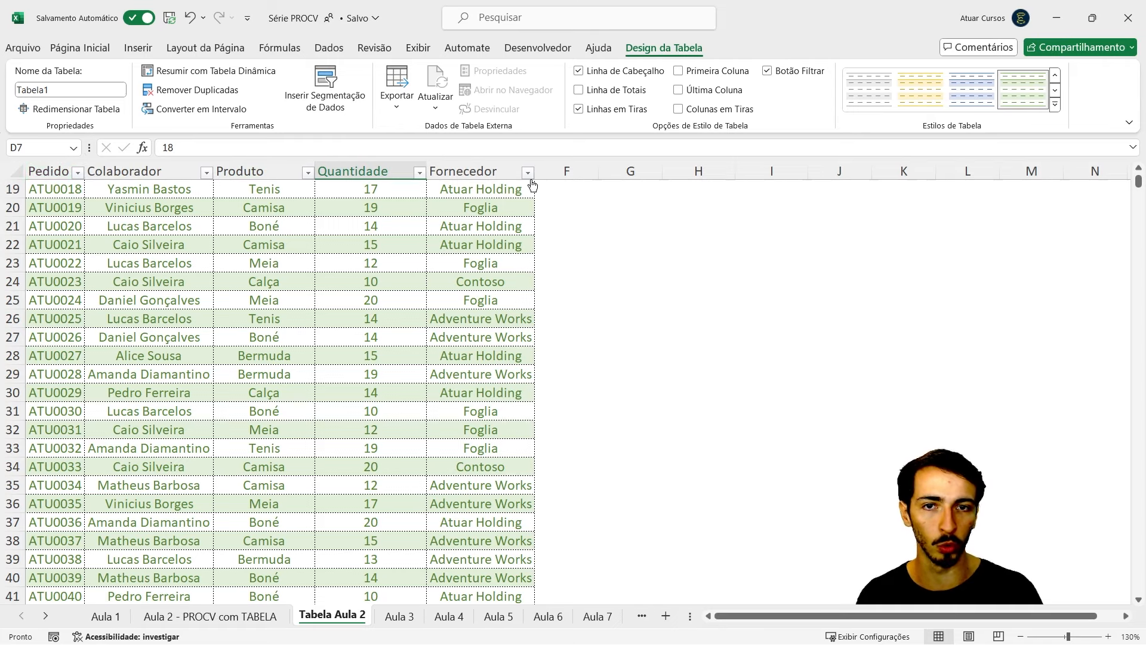
{"action": "scroll", "coordinate": [530, 179], "scroll_direction": "down", "scroll_amount": 1}
{"action": "scroll", "coordinate": [486, 181], "scroll_direction": "up", "scroll_amount": 7}
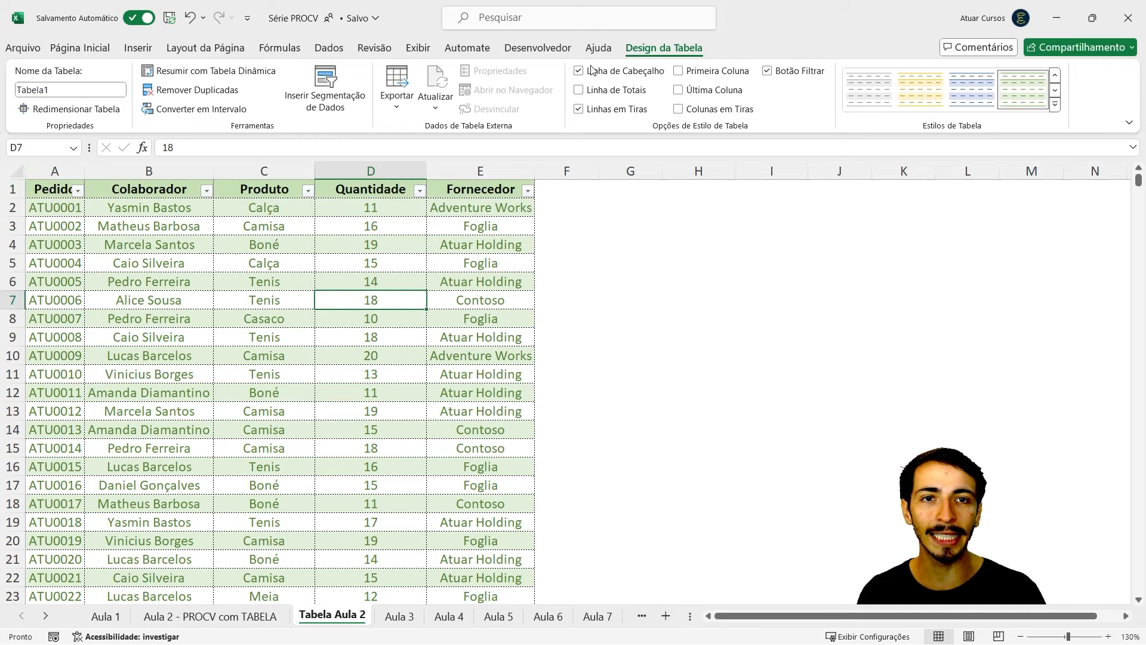
{"action": "left_click", "coordinate": [274, 339]}
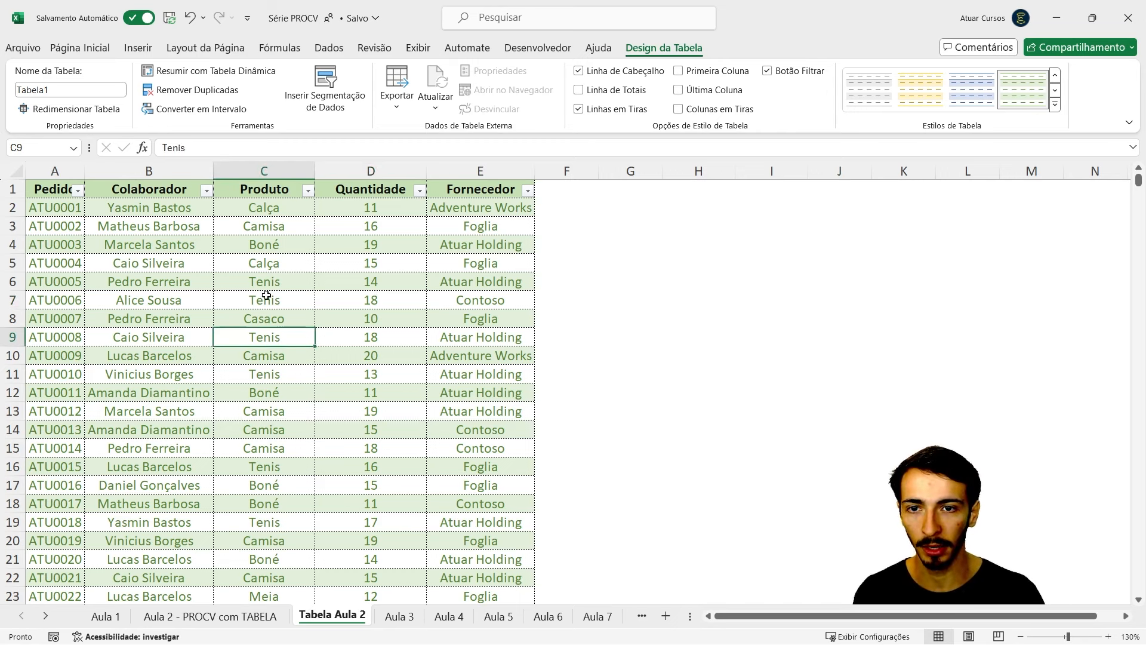
{"action": "left_click", "coordinate": [435, 267]}
{"action": "left_click", "coordinate": [357, 379]}
{"action": "left_click", "coordinate": [178, 393]}
{"action": "left_click", "coordinate": [173, 281]}
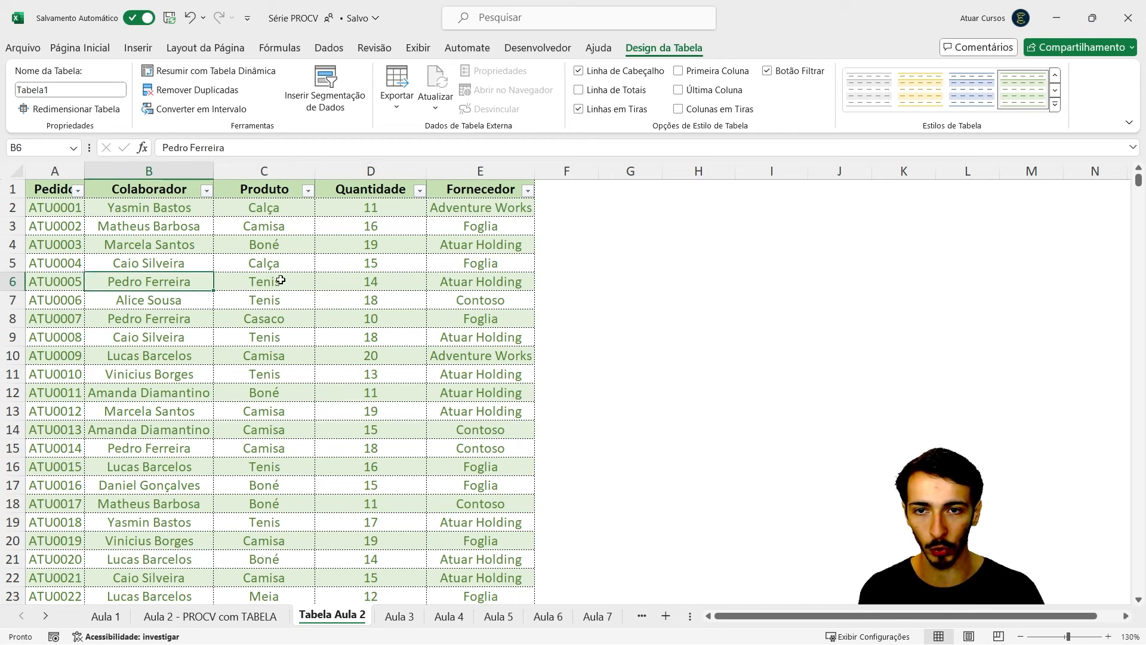
{"action": "left_click", "coordinate": [333, 284]}
{"action": "left_click", "coordinate": [320, 427]}
{"action": "left_click", "coordinate": [242, 389]}
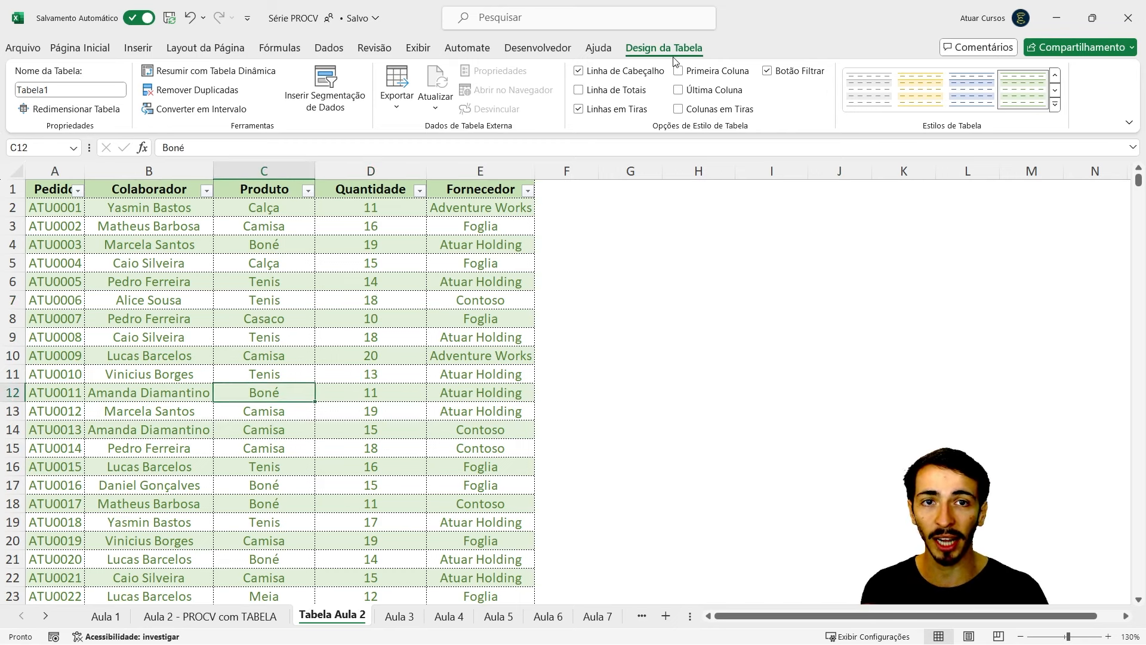
Rename the table on Tabela Aula 2 as TabelaVendas
{"action": "left_click", "coordinate": [62, 88]}
{"action": "left_click", "coordinate": [61, 89]}
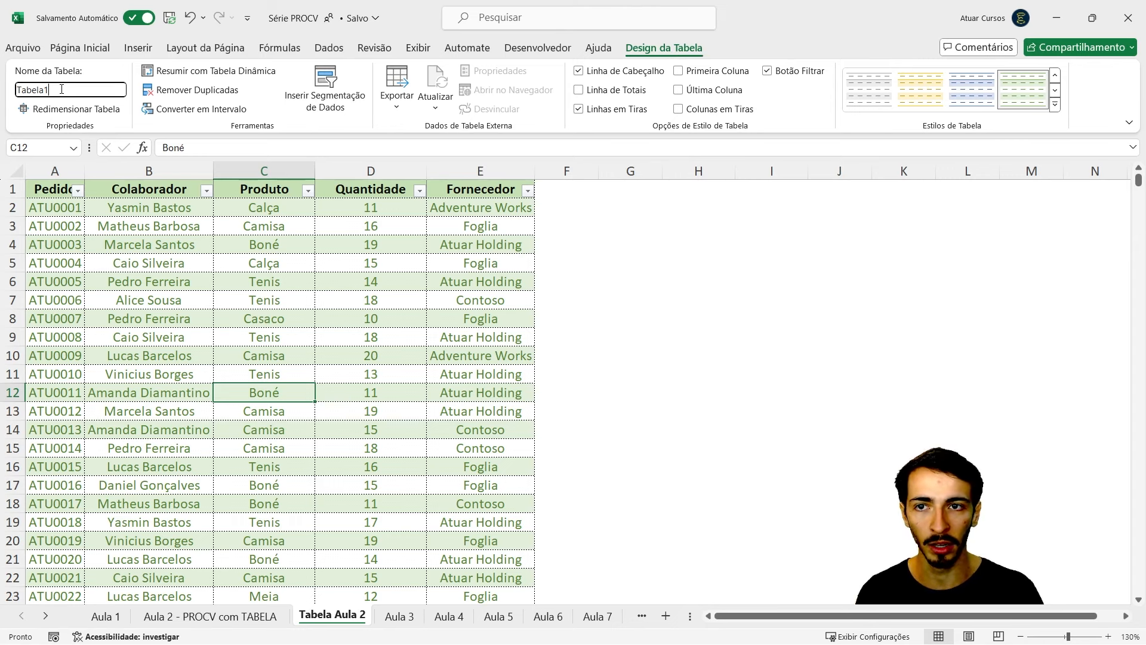
{"action": "type", "text": "V"}
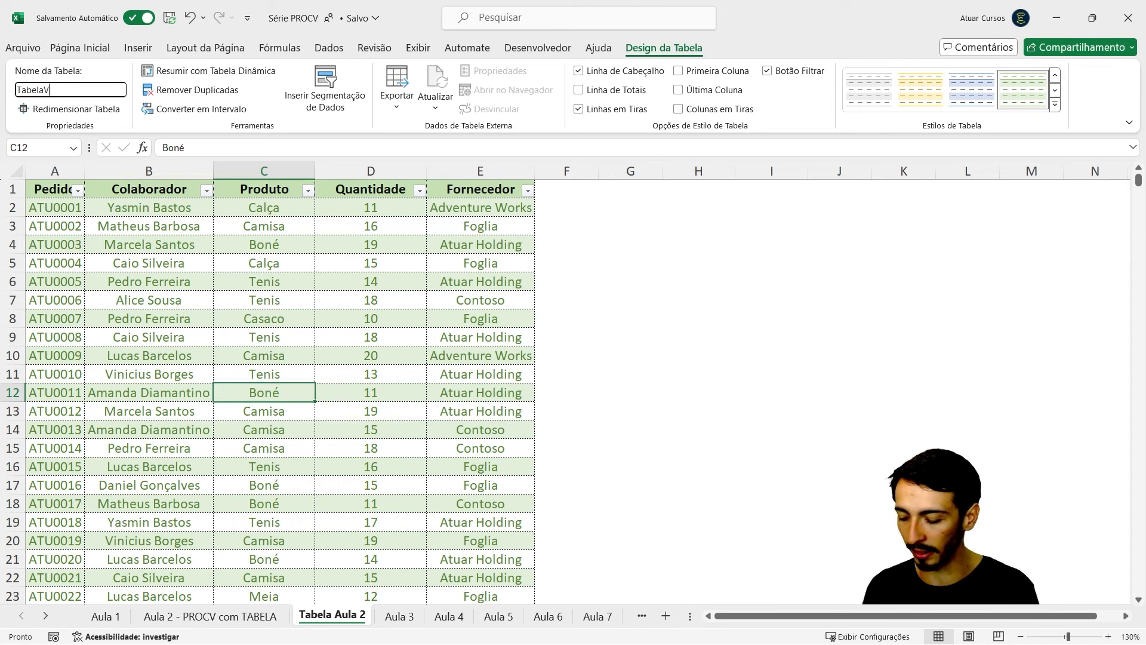
{"action": "type", "text": "endas"}
{"action": "key", "text": "Return"}
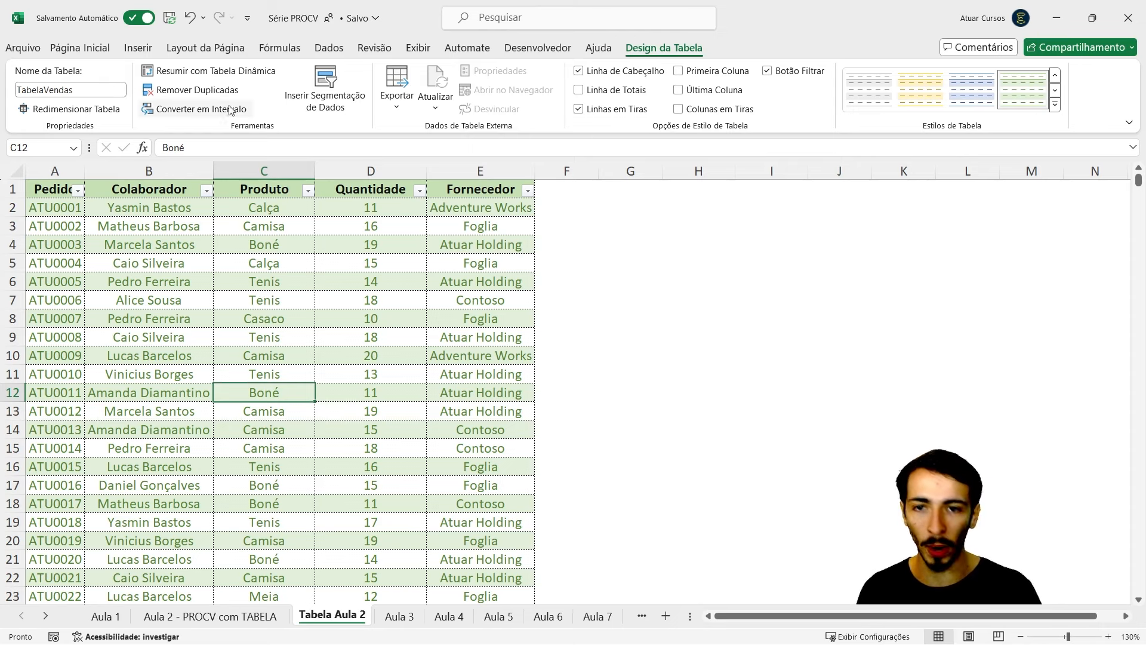
{"action": "left_click", "coordinate": [312, 301]}
{"action": "left_click", "coordinate": [256, 430]}
{"action": "left_click", "coordinate": [152, 338]}
{"action": "left_click", "coordinate": [337, 305]}
{"action": "left_click", "coordinate": [400, 339]}
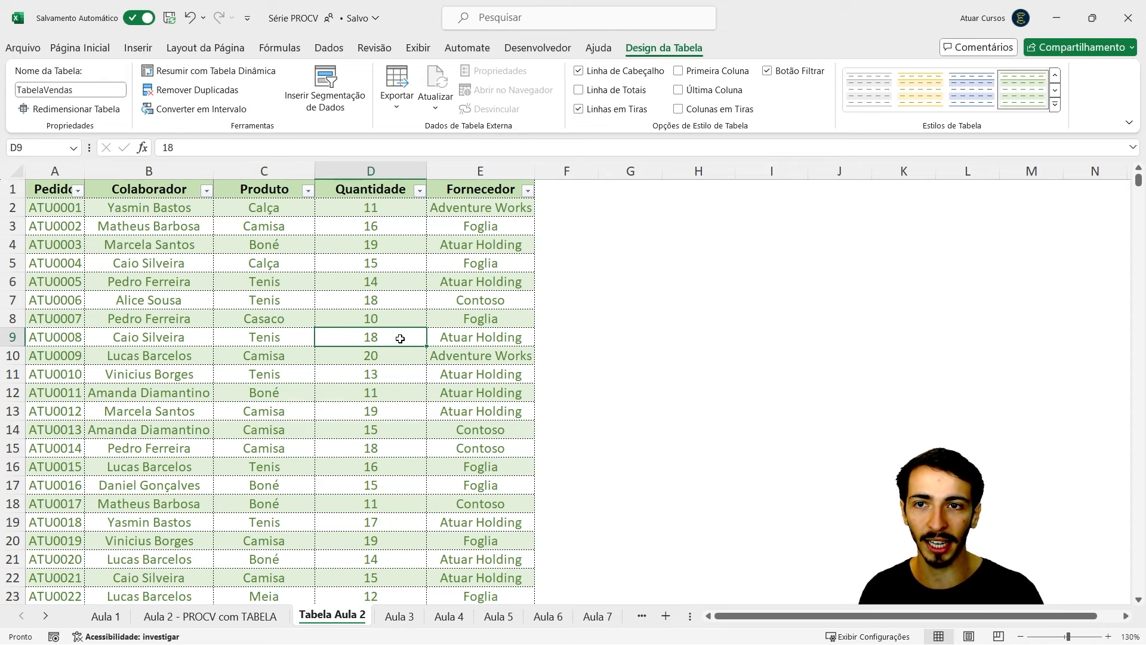
{"action": "scroll", "coordinate": [287, 373], "scroll_direction": "down", "scroll_amount": 6}
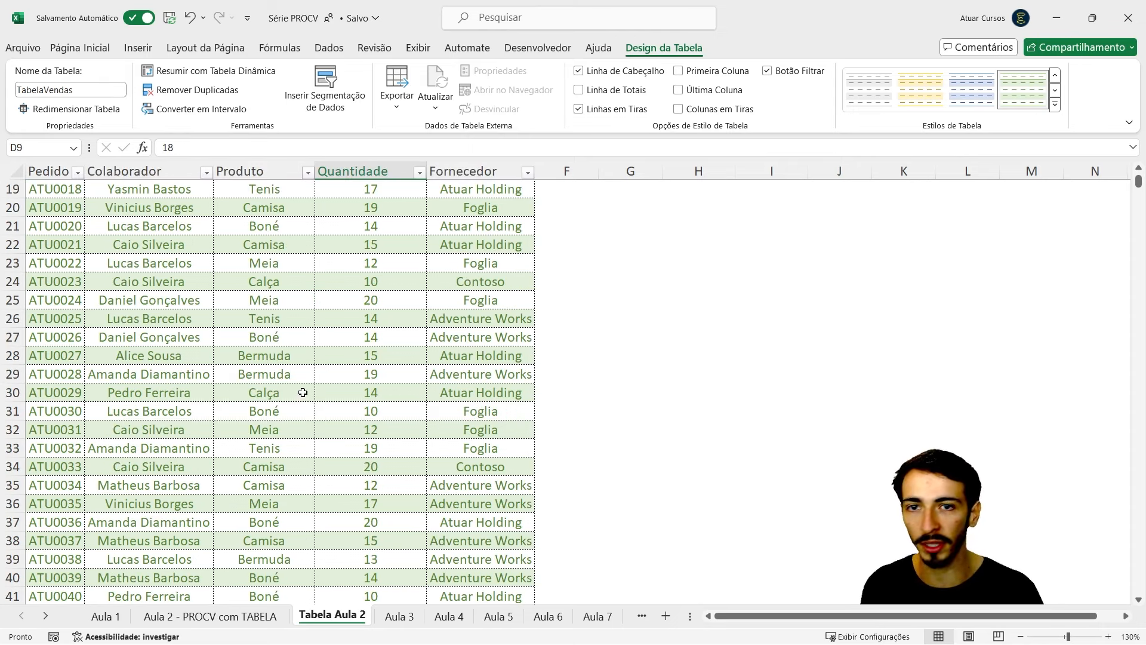
{"action": "scroll", "coordinate": [303, 392], "scroll_direction": "up", "scroll_amount": 6}
Start a PROCV formula in C2 of the Aula 2 - PROCV com TABELA sheet with A2 as the lookup value
{"action": "left_click", "coordinate": [242, 617]}
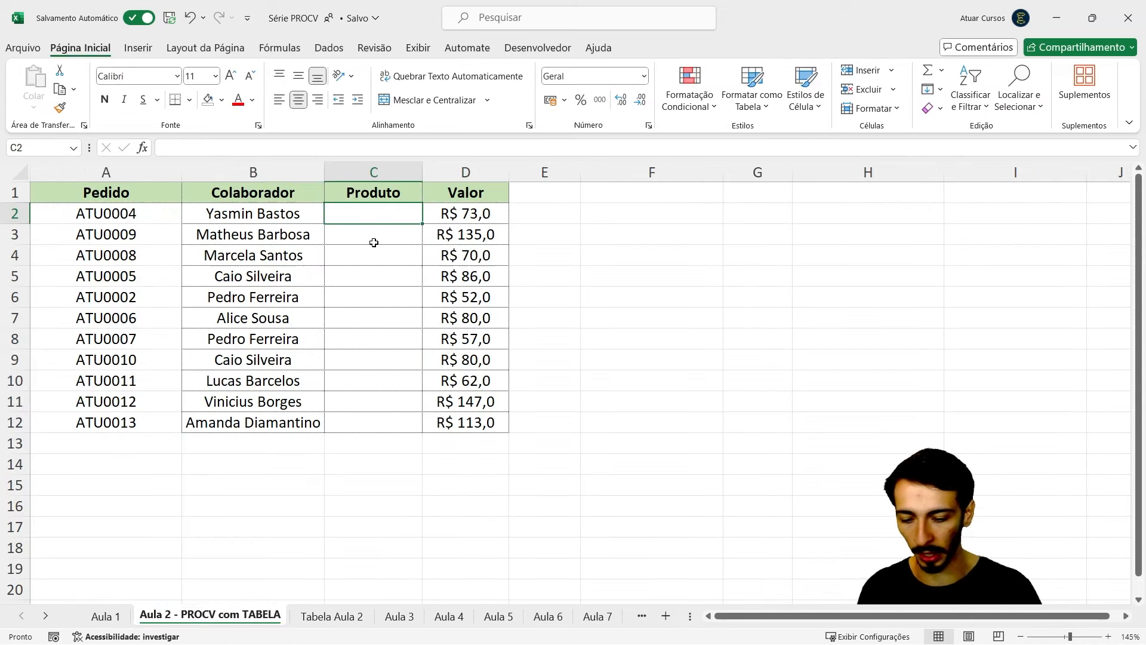
{"action": "type", "text": "="}
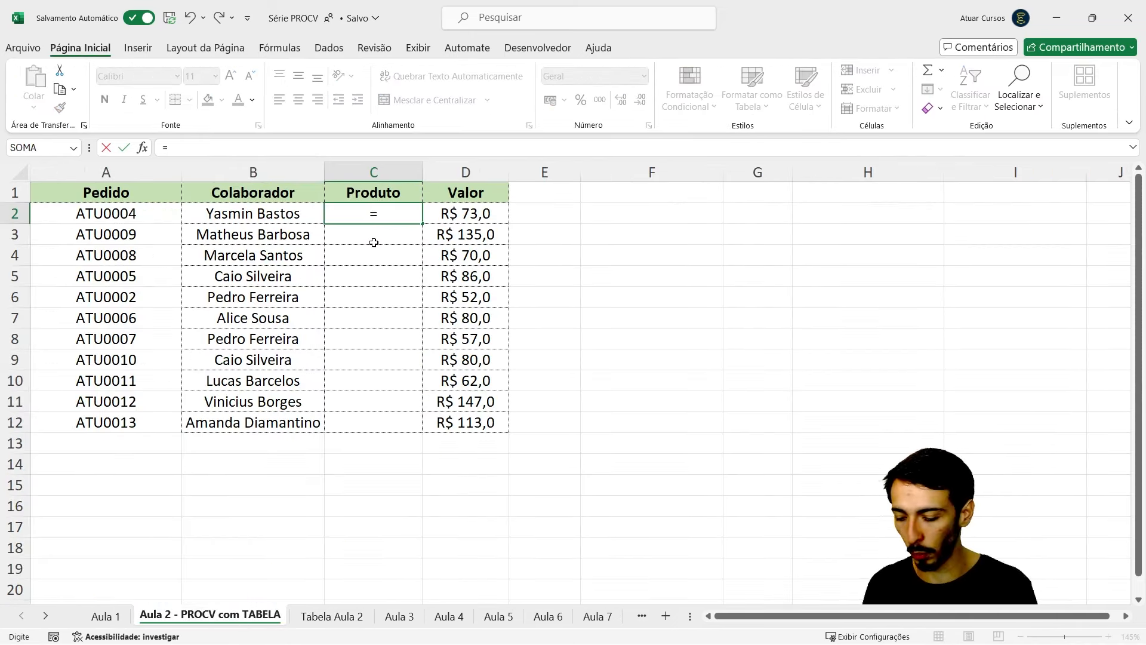
{"action": "type", "text": "procv"}
{"action": "key", "text": "Tab"}
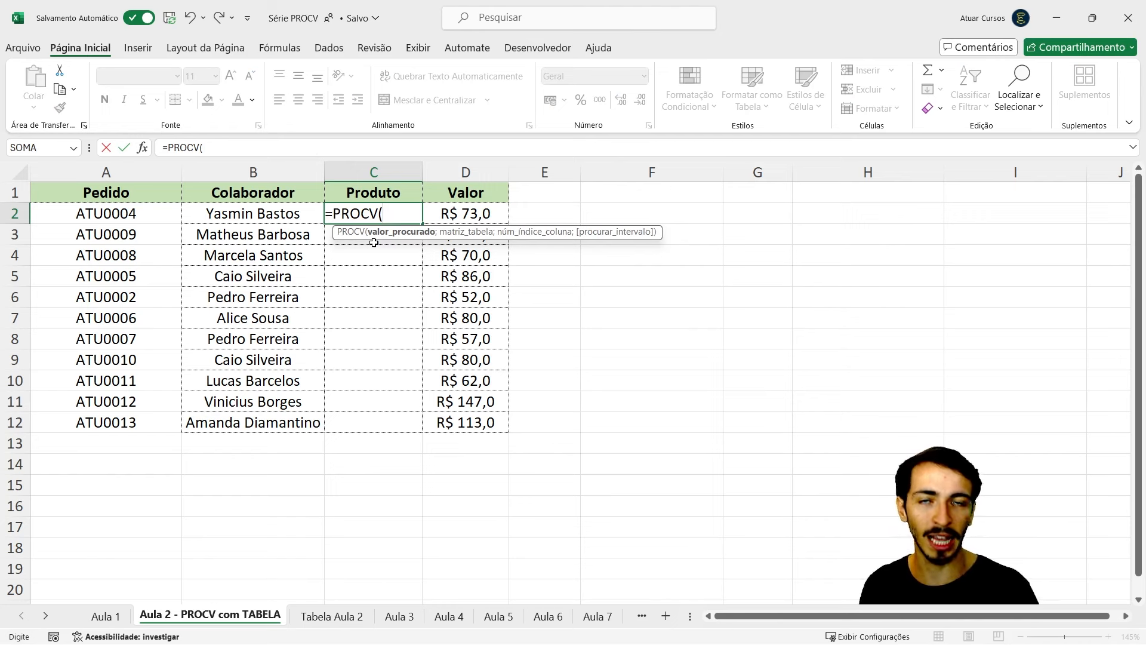
{"action": "left_click", "coordinate": [106, 213]}
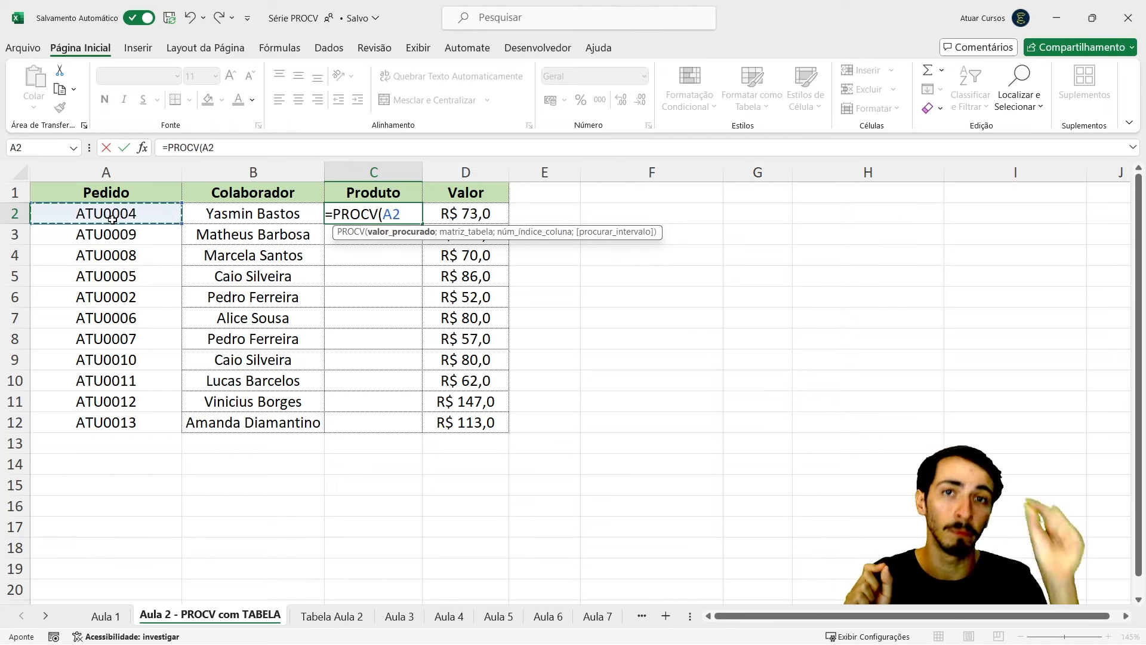
{"action": "type", "text": ";"}
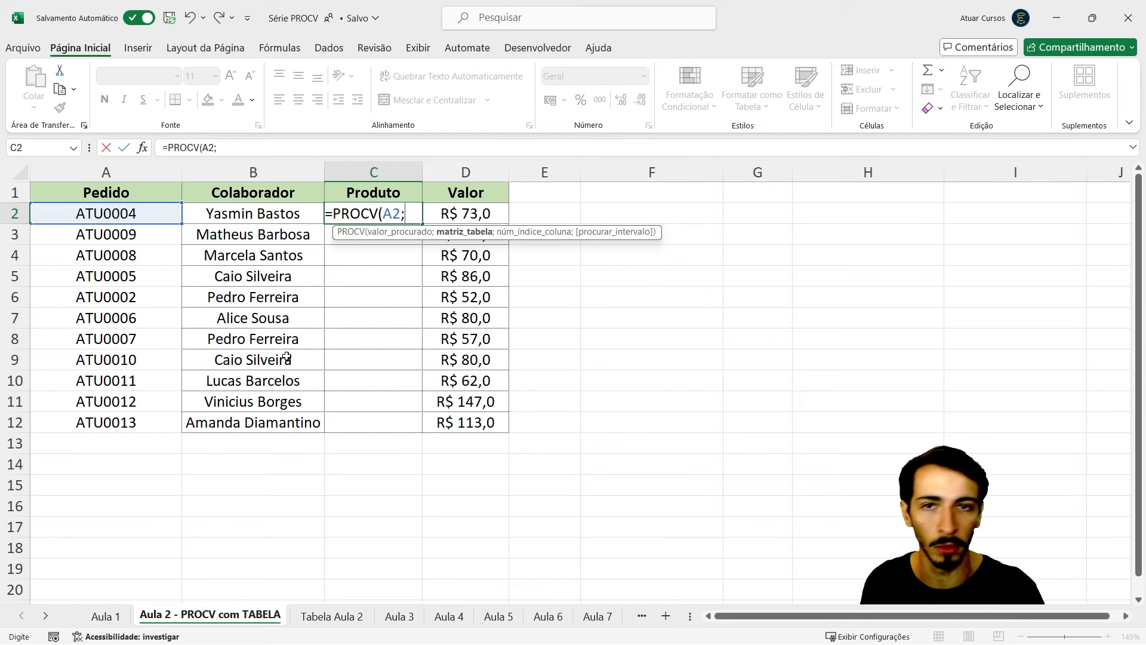
Complete the PROCV formula in C2 with TabelaVendas as the lookup table, column index 3 and 0 for exact match
{"action": "type", "text": "tabe"}
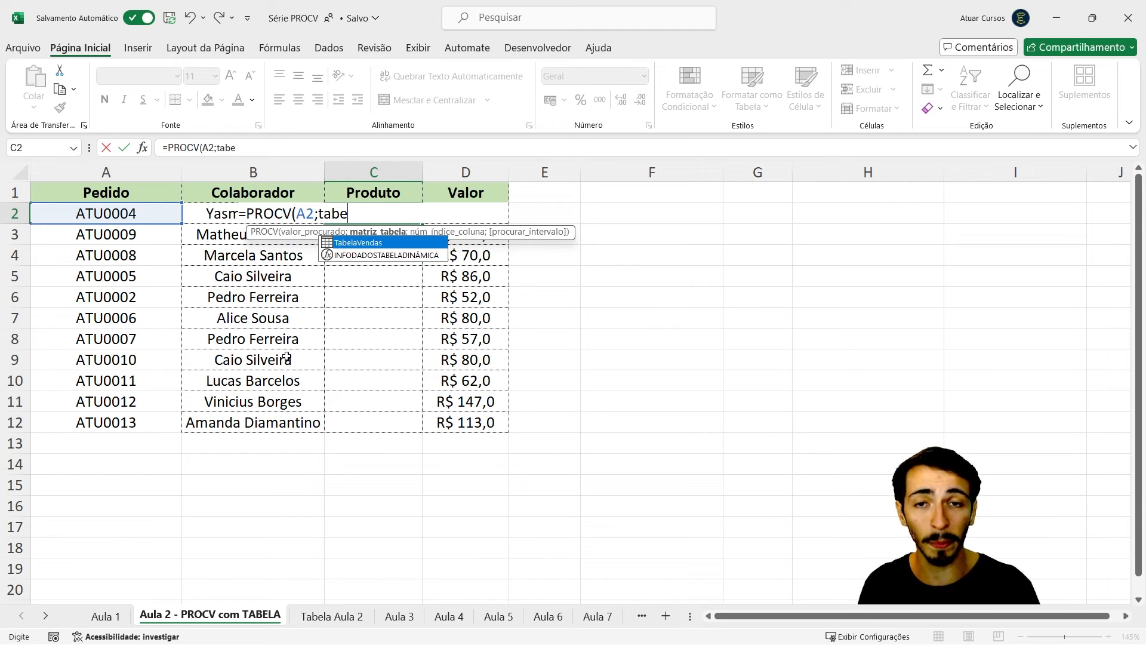
{"action": "key", "text": "Tab"}
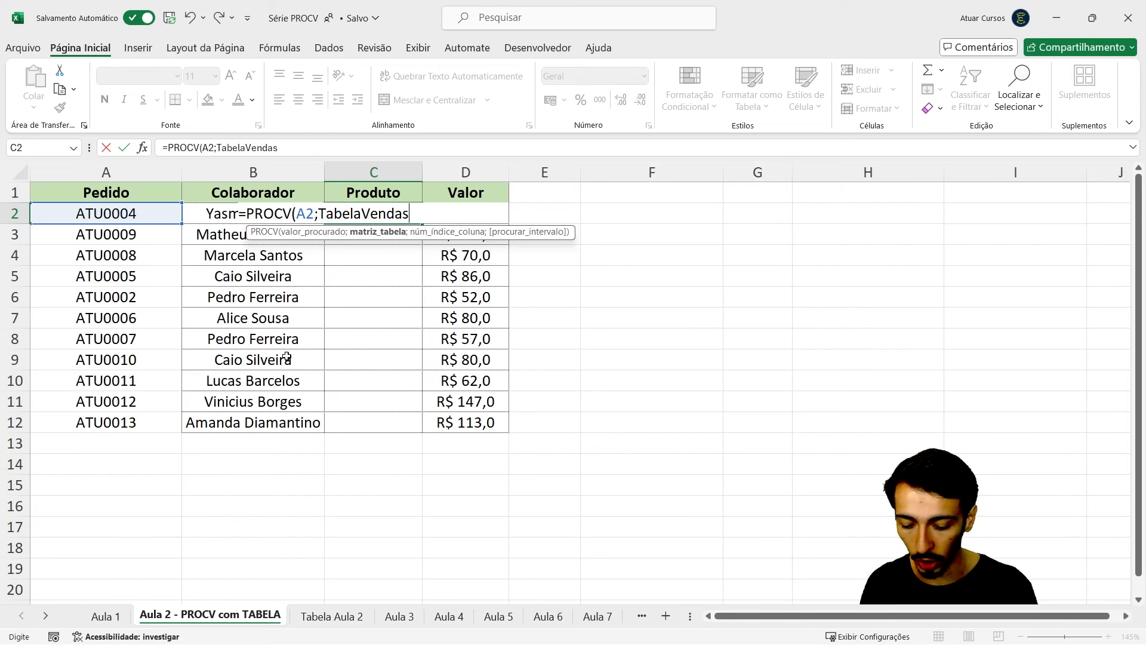
{"action": "type", "text": ";"}
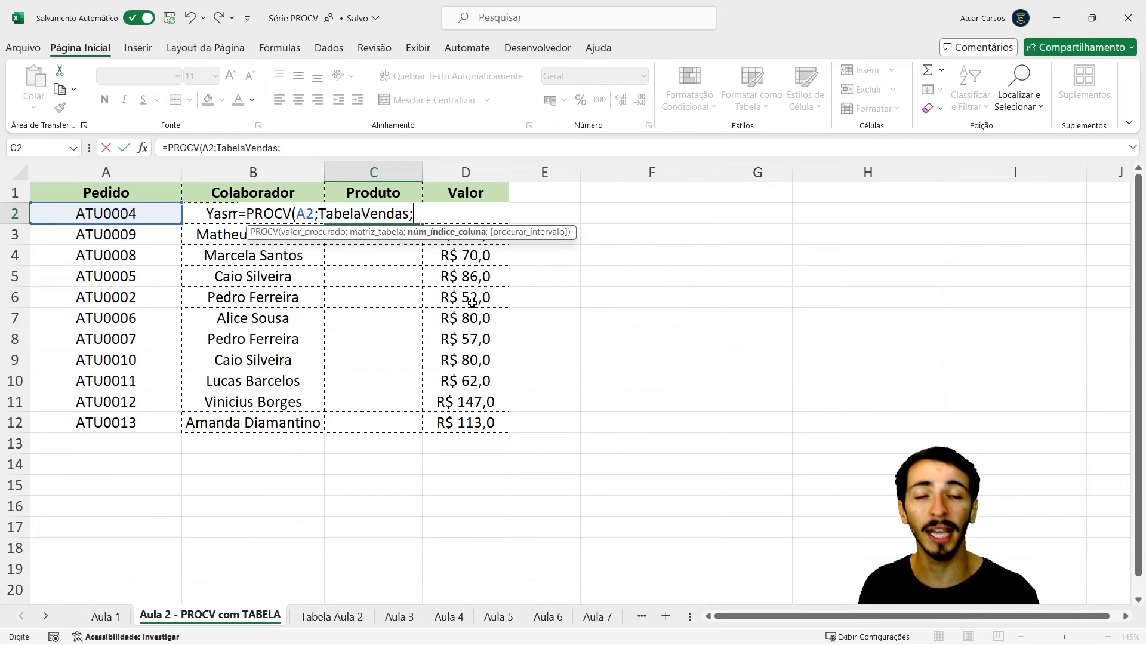
{"action": "type", "text": "3;0"}
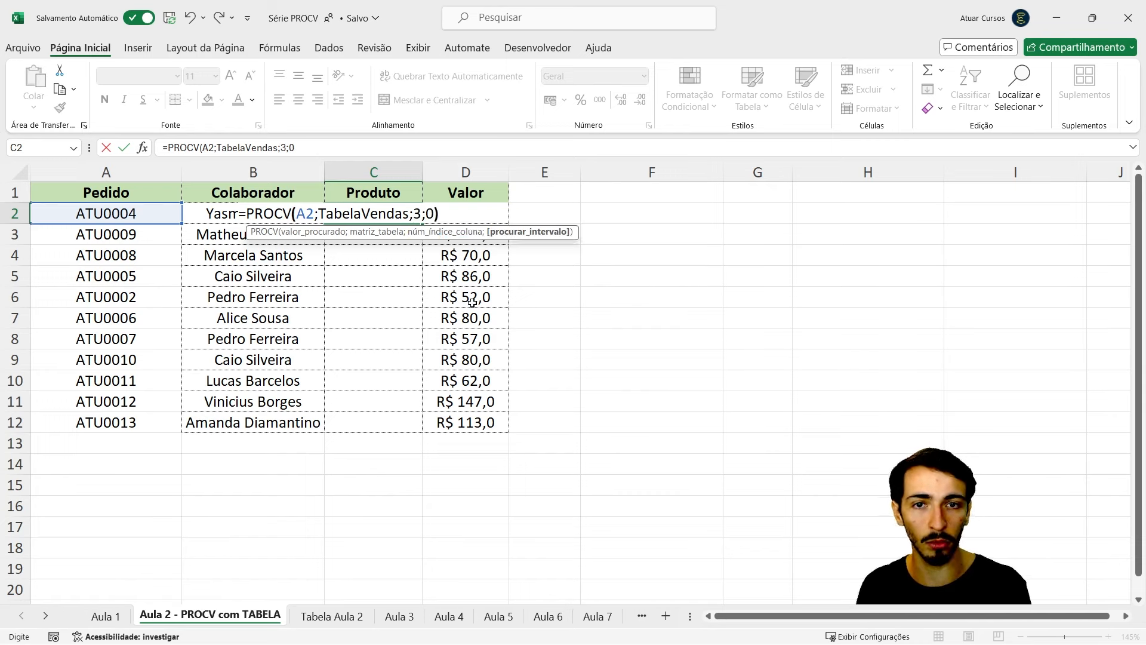
{"action": "key", "text": "Return"}
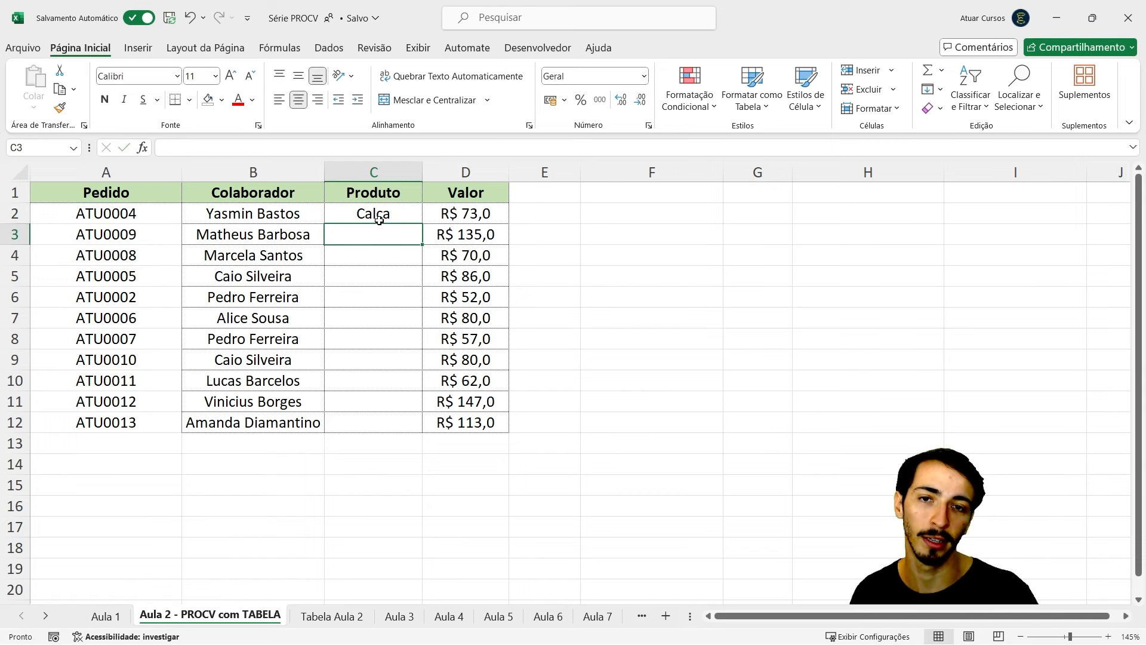
Fill the PROCV formula from C2 down the Produto column to C12
{"action": "left_click", "coordinate": [380, 216]}
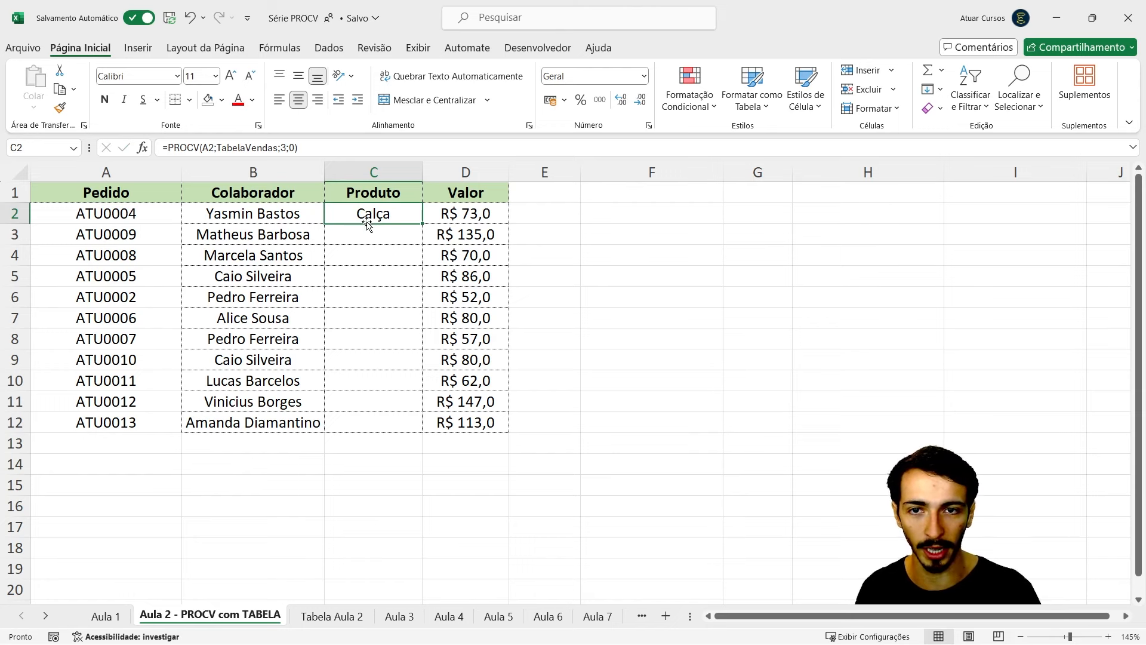
{"action": "left_click", "coordinate": [148, 219]}
{"action": "left_click", "coordinate": [410, 207]}
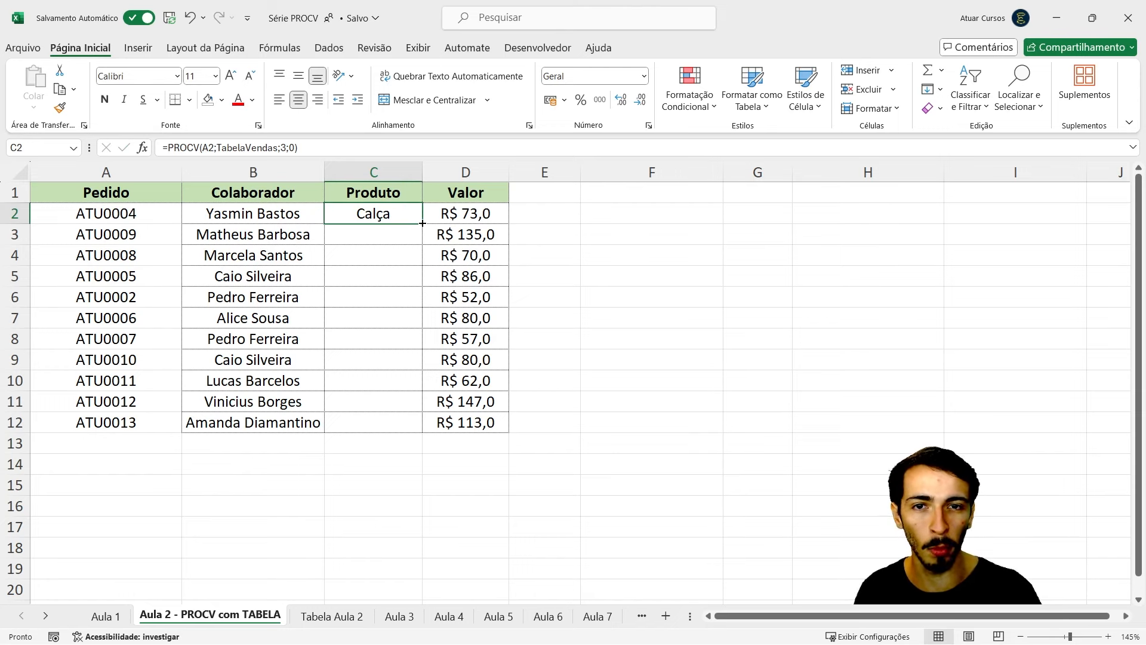
{"action": "double_click", "coordinate": [422, 223]}
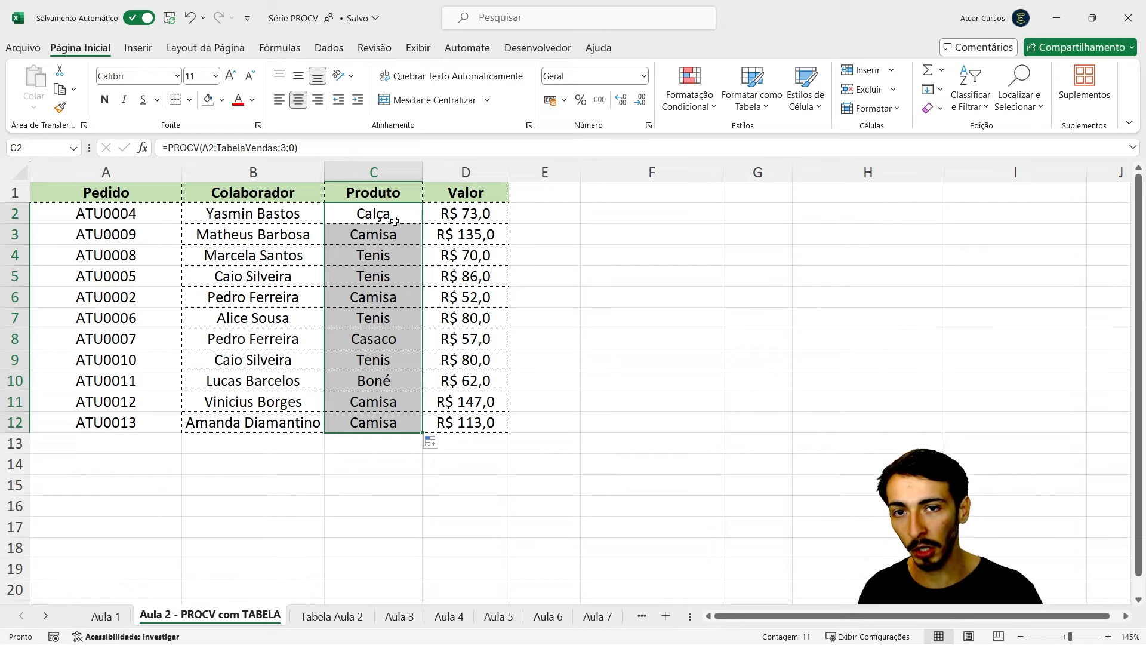
Review the filled Produto results and their formulas, comparing them with the source table on the Tabela Aula 2 sheet
{"action": "left_click_drag", "start_coordinate": [391, 215], "coordinate": [376, 427]}
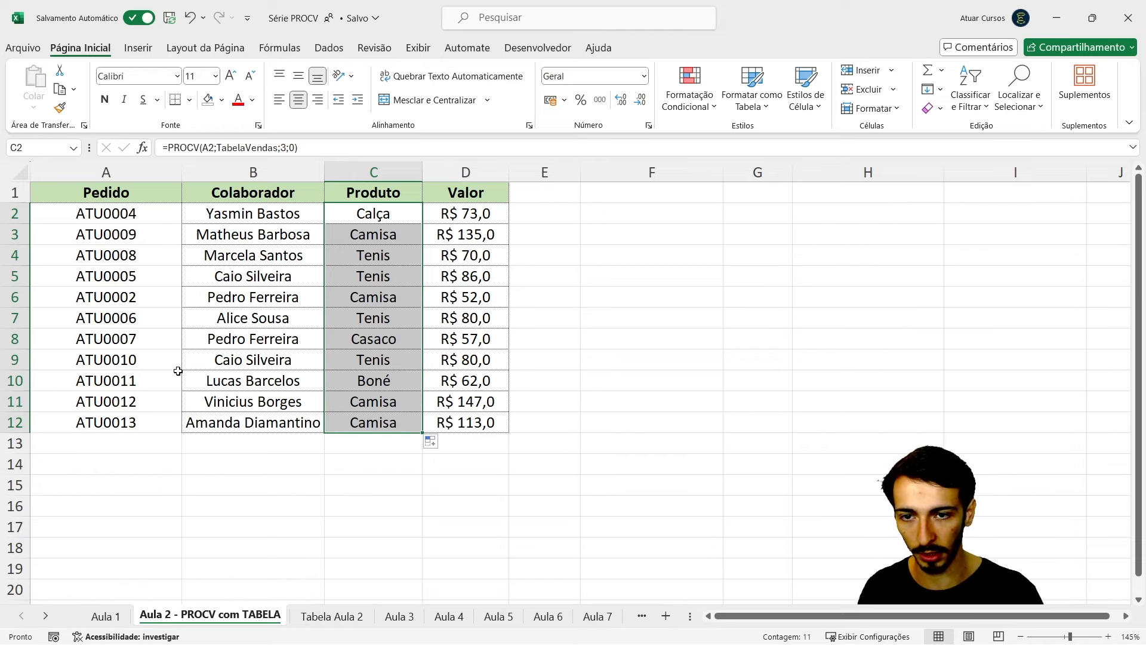
{"action": "left_click", "coordinate": [365, 318]}
{"action": "left_click", "coordinate": [376, 374]}
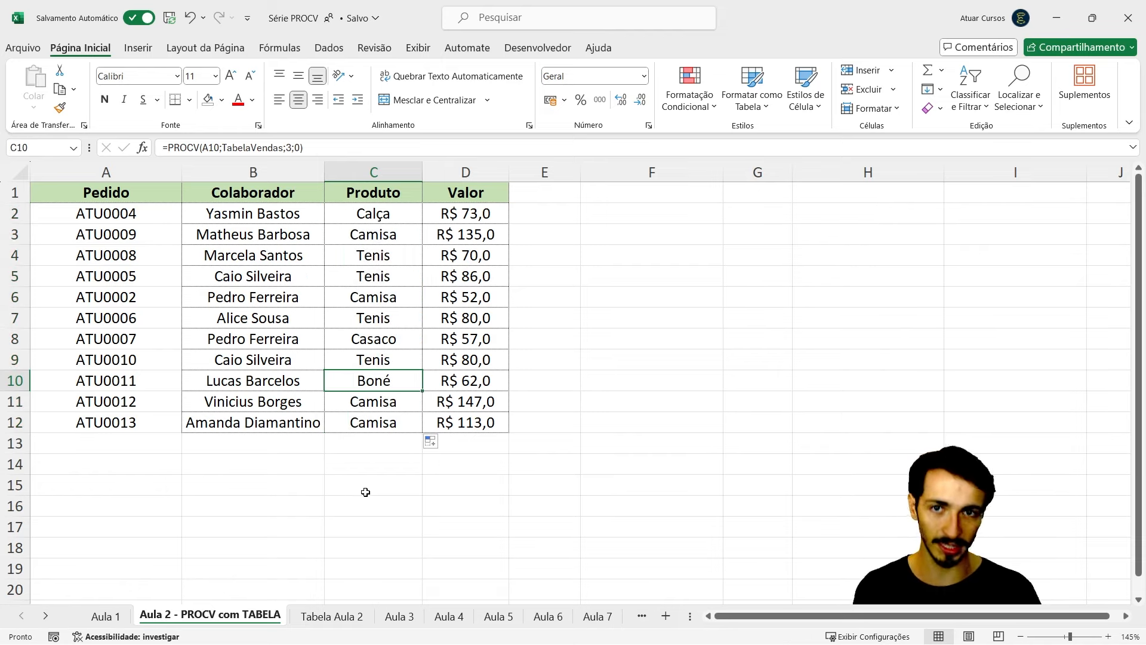
{"action": "left_click", "coordinate": [362, 615]}
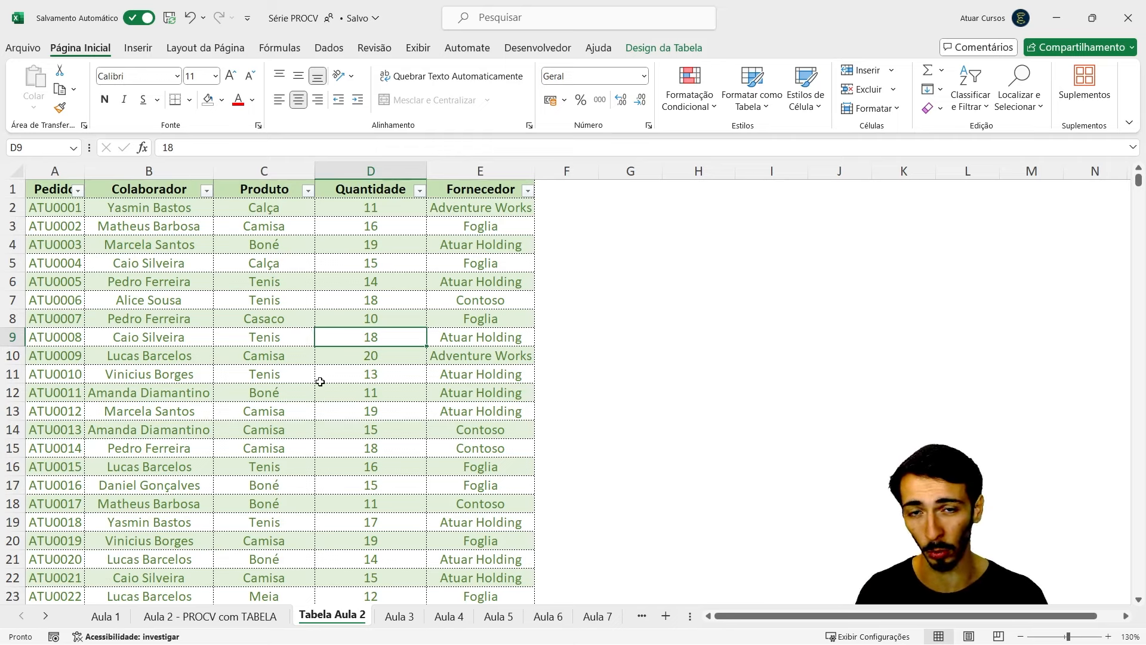
{"action": "left_click", "coordinate": [210, 616]}
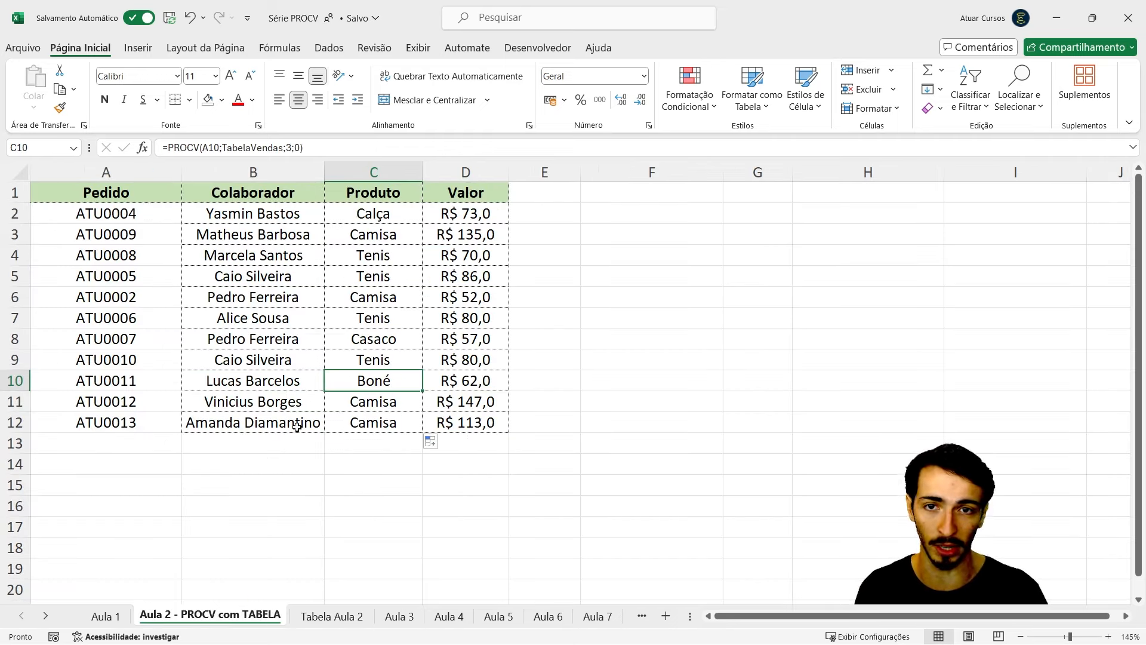
{"action": "left_click", "coordinate": [352, 218]}
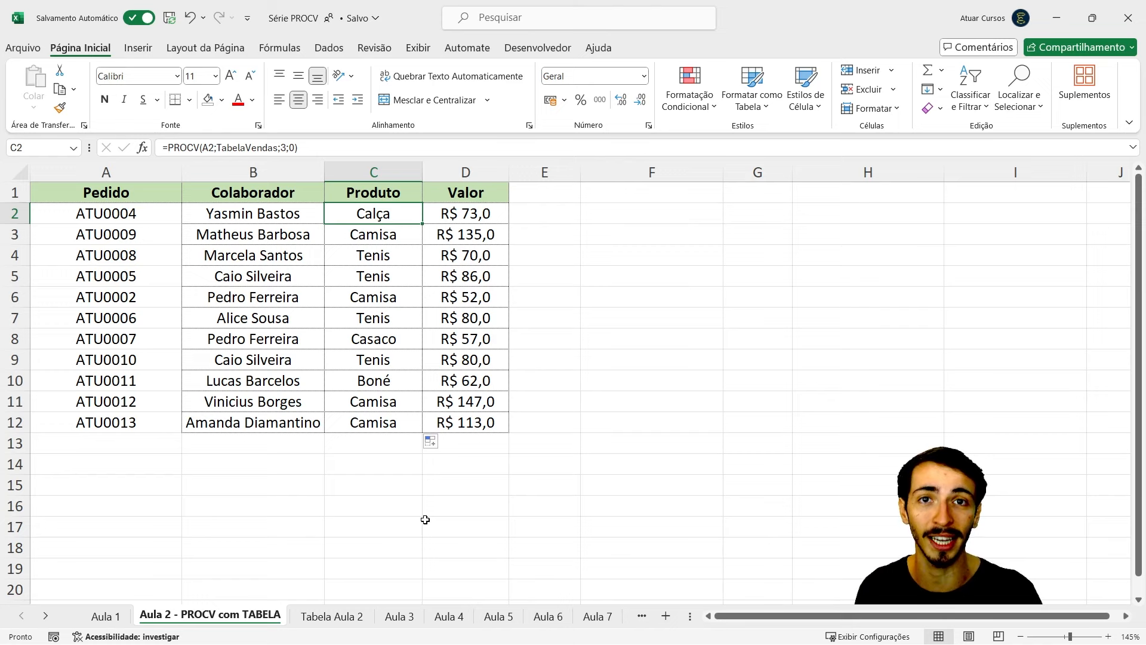
Go to the Aula 3 sheet and select D4, the first empty cell of the Status column
{"action": "left_click", "coordinate": [398, 616]}
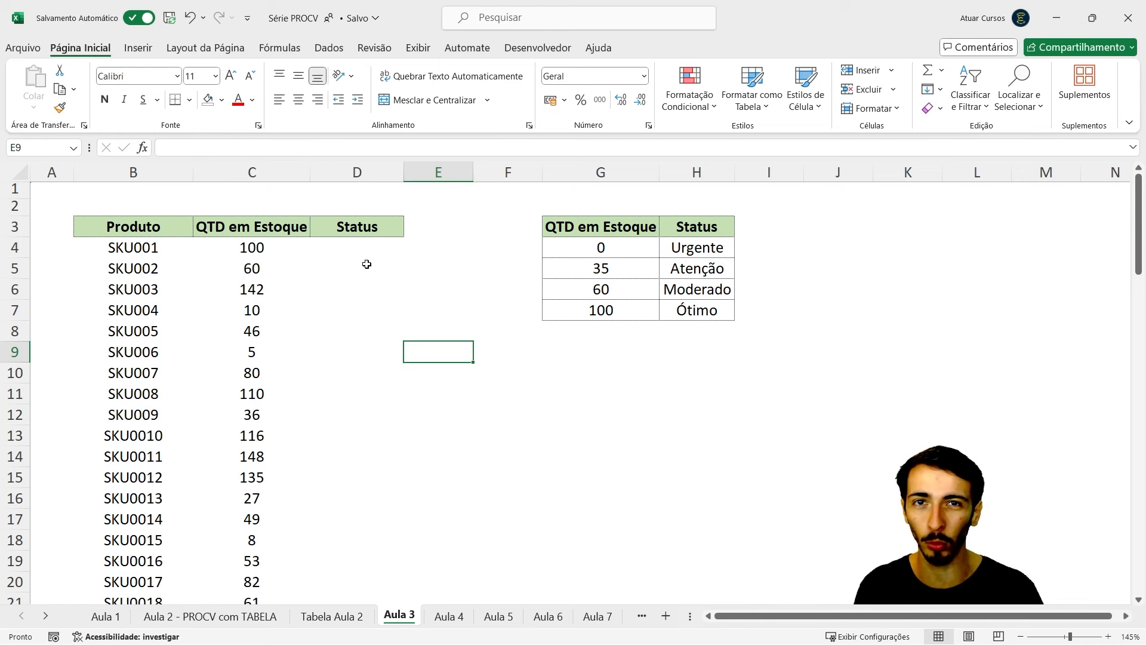
{"action": "left_click", "coordinate": [367, 244]}
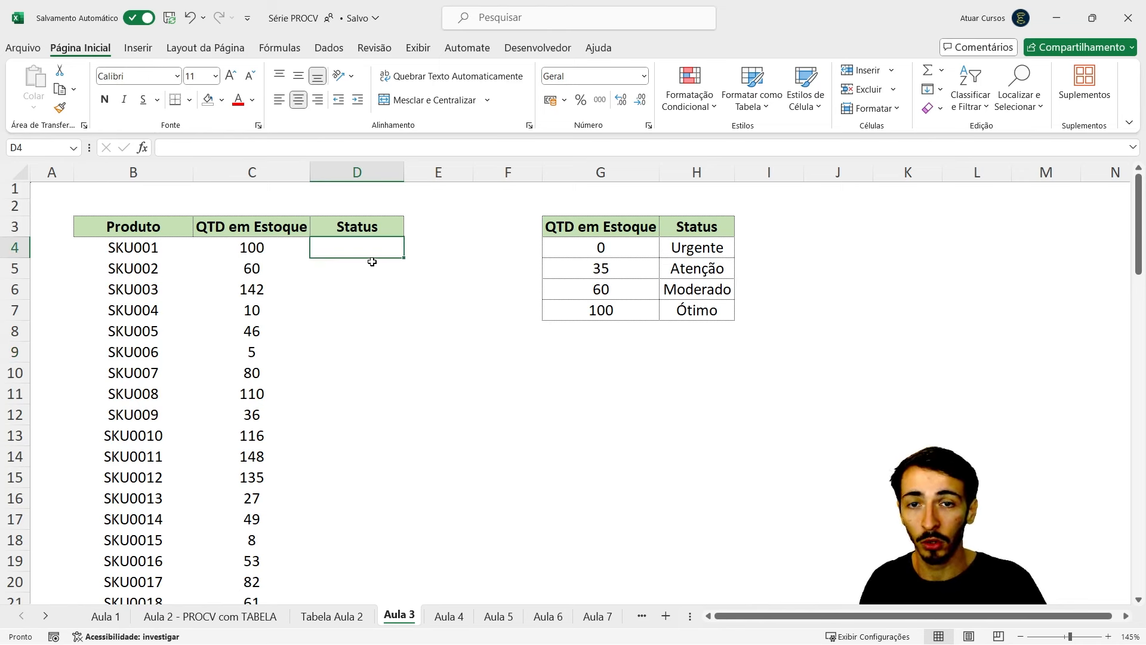